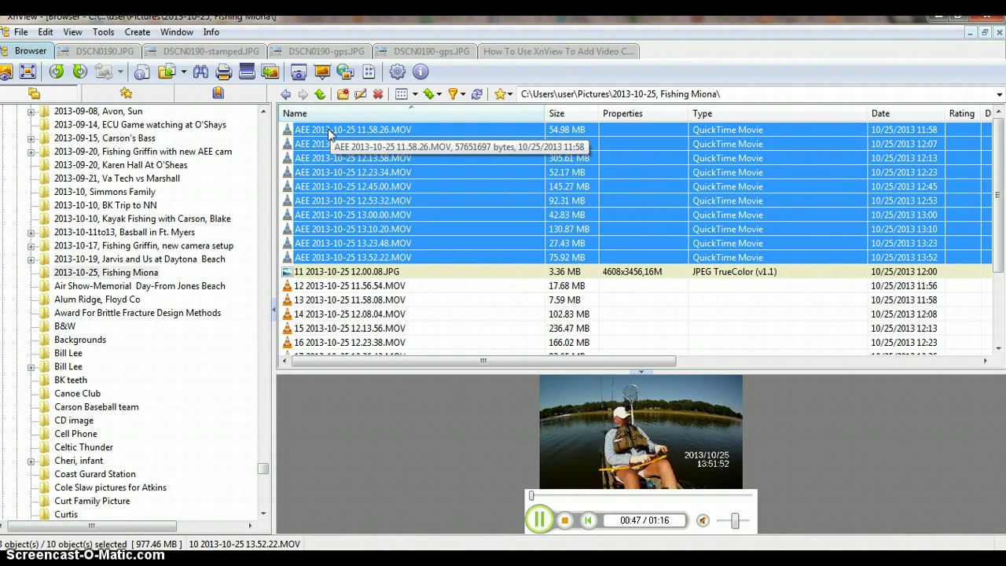
pyautogui.click(317, 288)
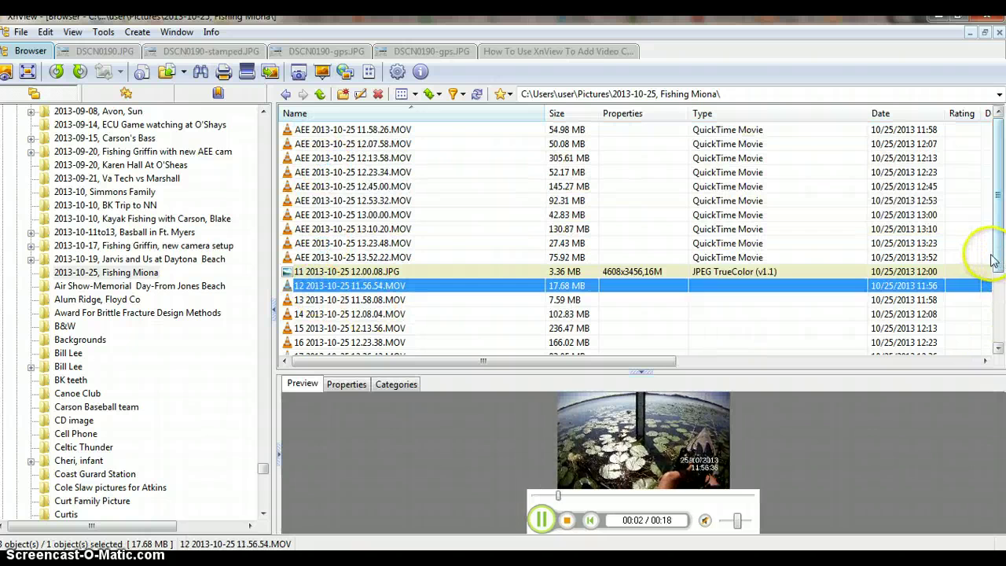
pyautogui.scroll(-1, 997, 248)
pyautogui.moveTo(996, 248); pyautogui.dragTo(990, 343)
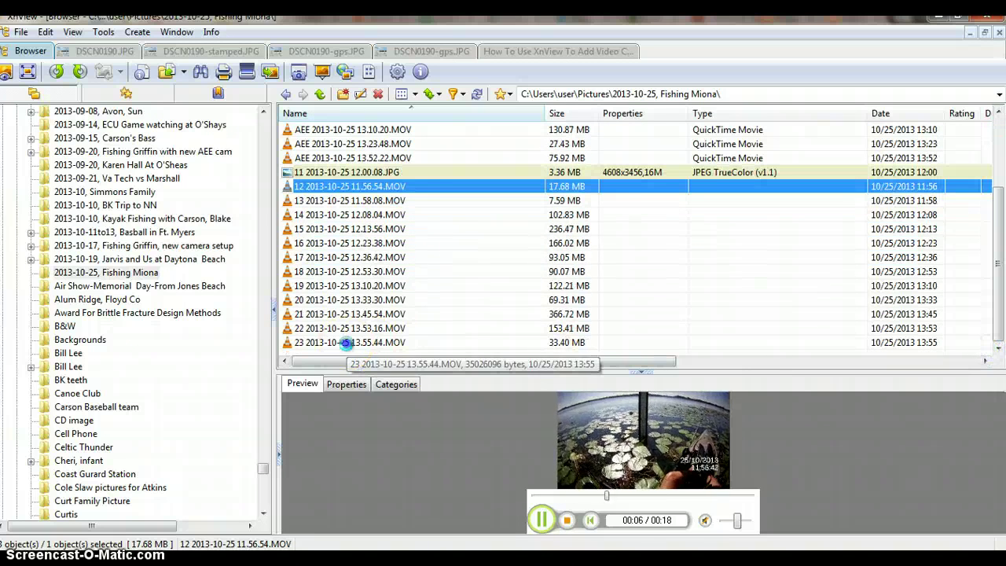
pyautogui.keyDown('shift'); pyautogui.click(345, 342); pyautogui.keyUp('shift')
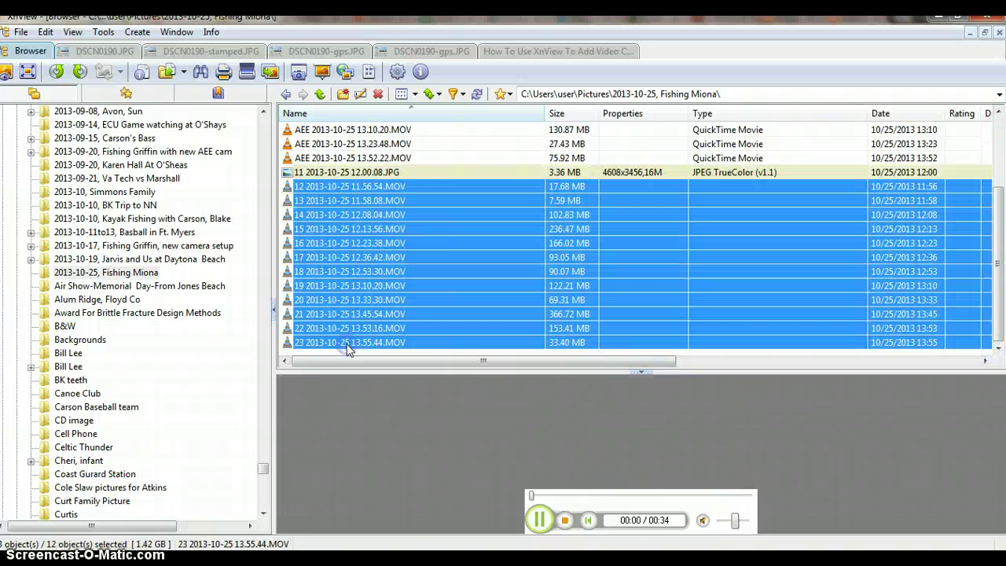
pyautogui.click(45, 33)
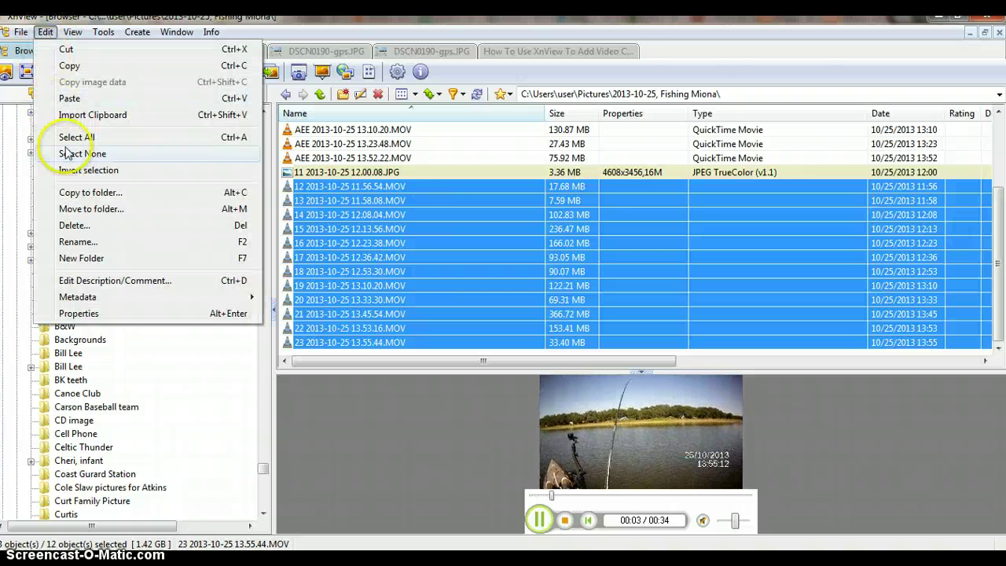
pyautogui.click(81, 241)
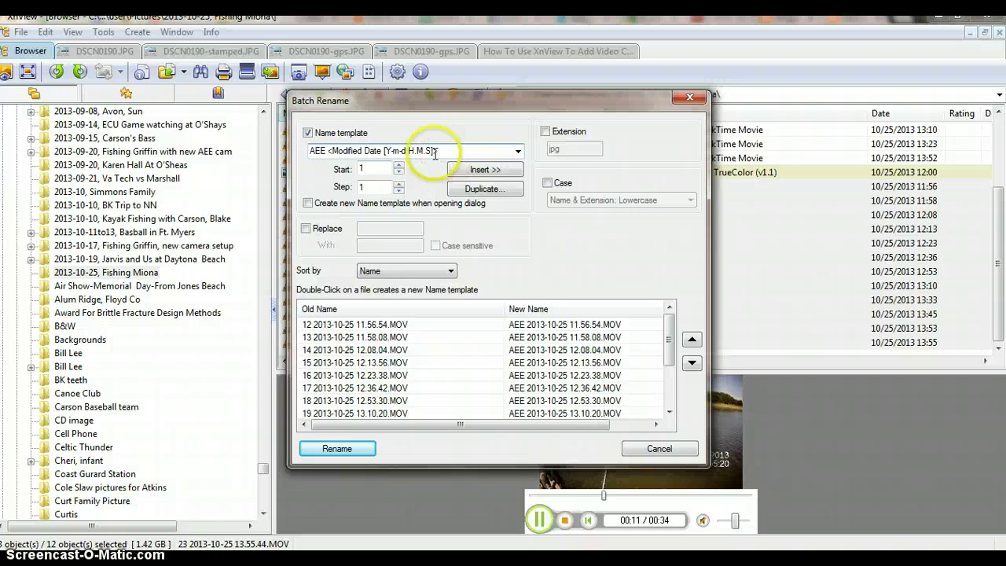
# Replace the AEE prefix in the name template with MUVI, keeping the modified-date variable after it.
pyautogui.click(315, 150)
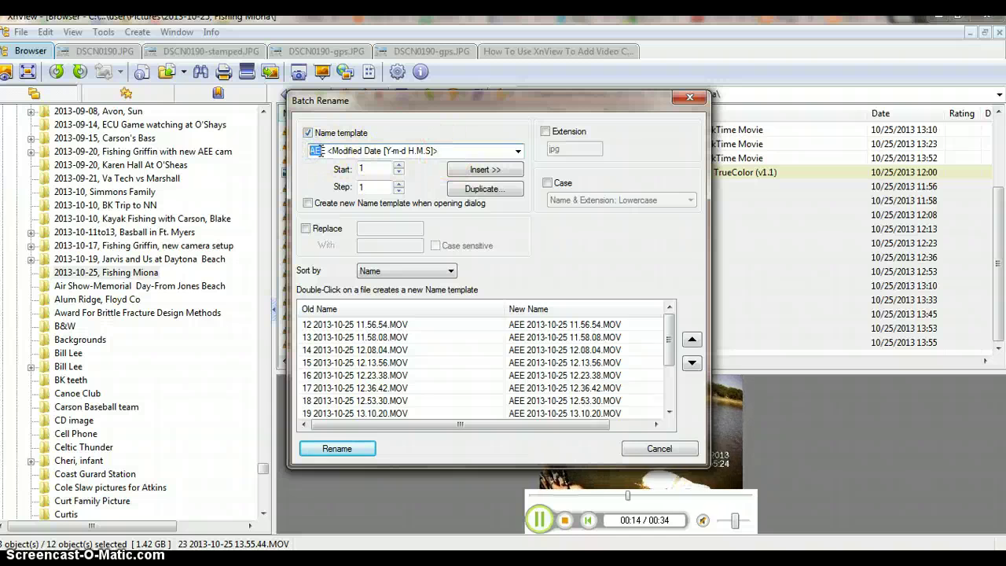
pyautogui.write('E')
pyautogui.press('BackSpace')
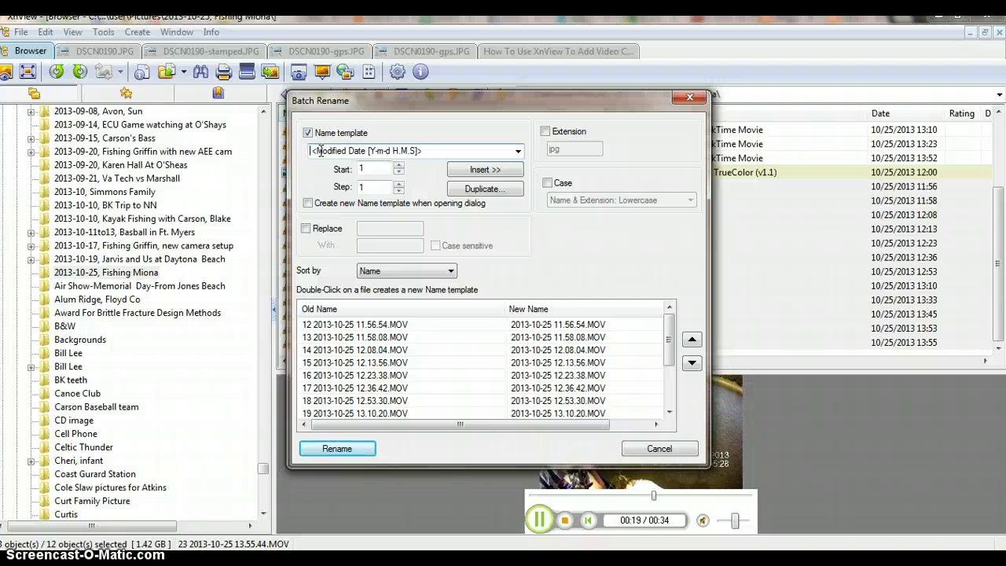
pyautogui.write('MUVI')
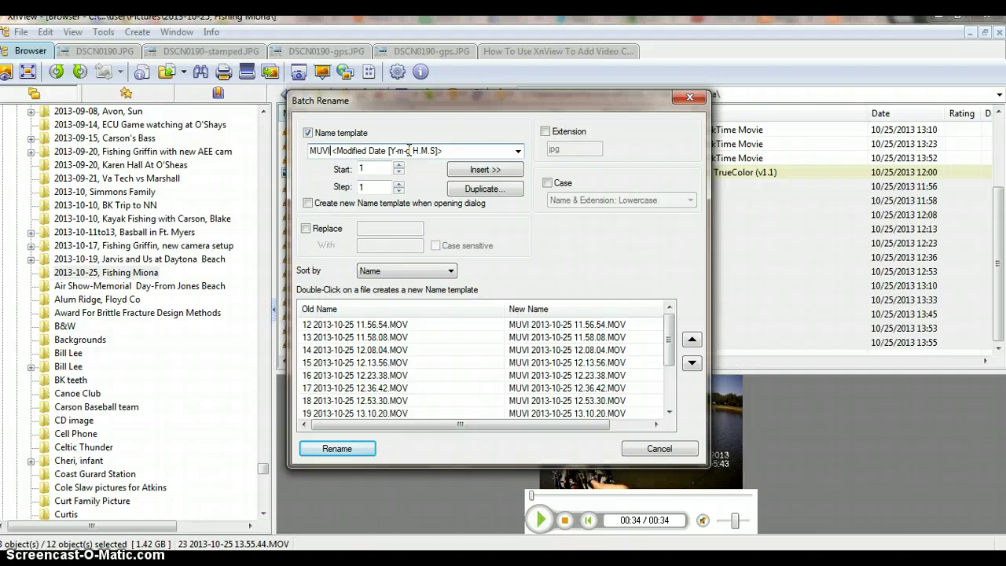
pyautogui.click(410, 150)
pyautogui.click(393, 153)
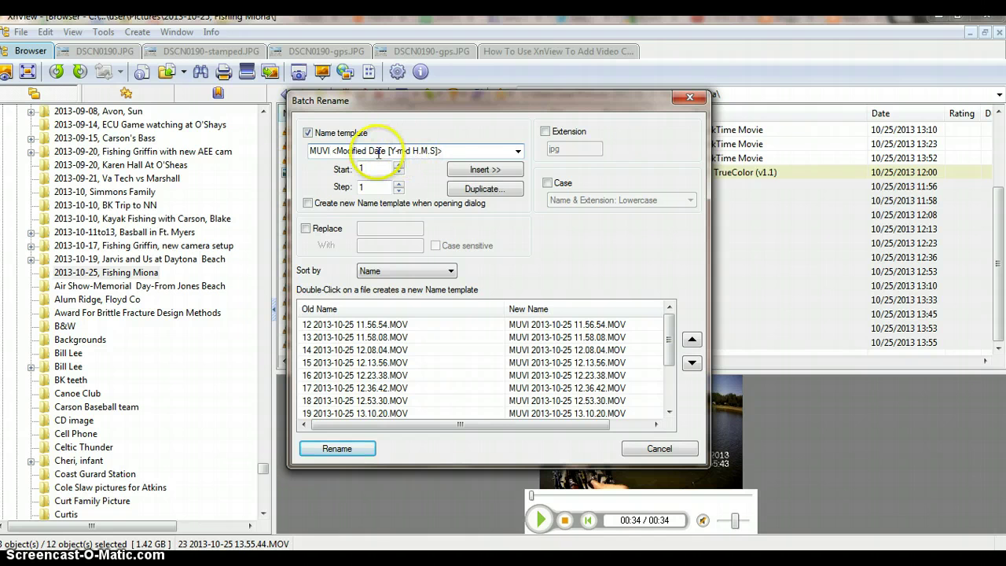
pyautogui.press('BackSpace')
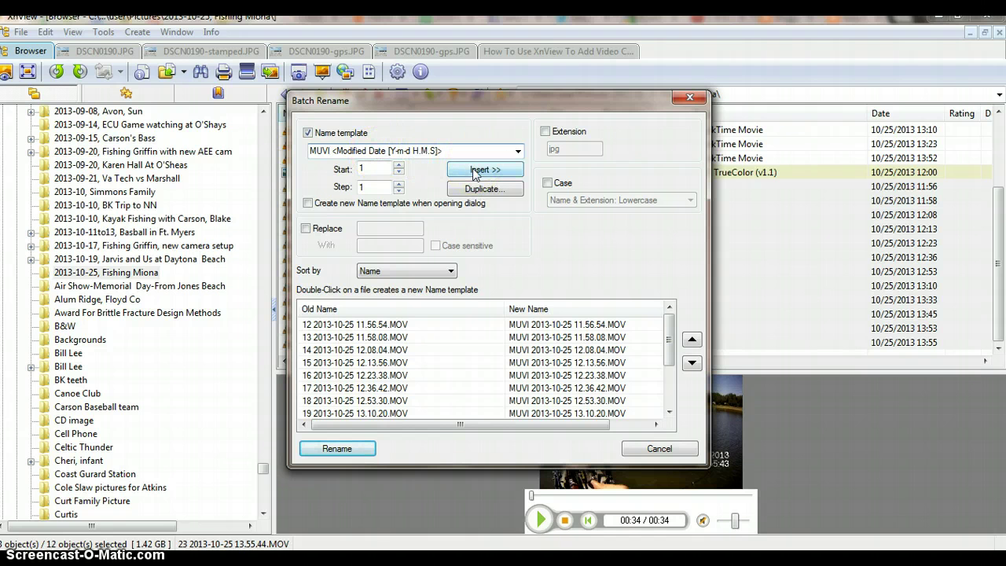
pyautogui.click(384, 150)
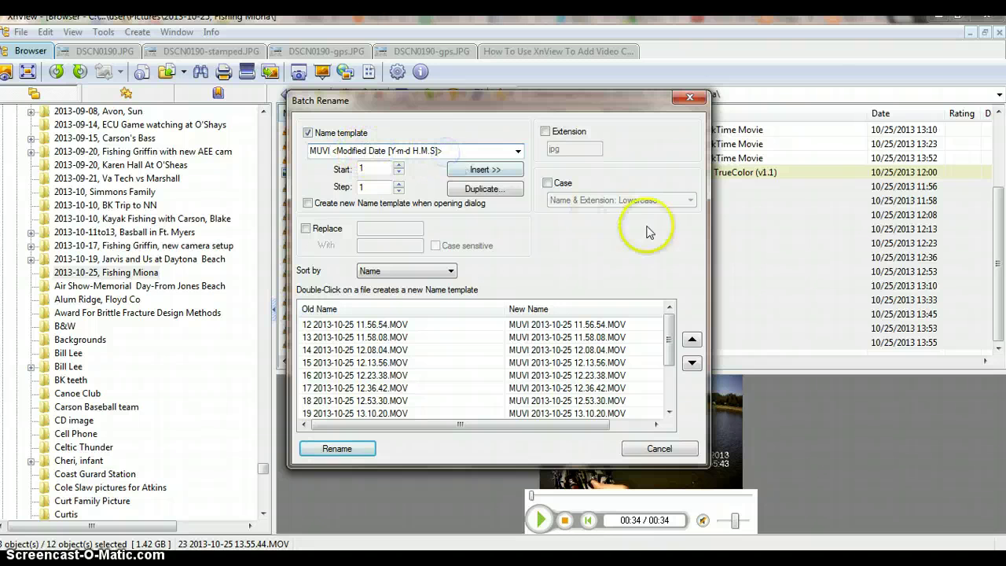
pyautogui.click(476, 171)
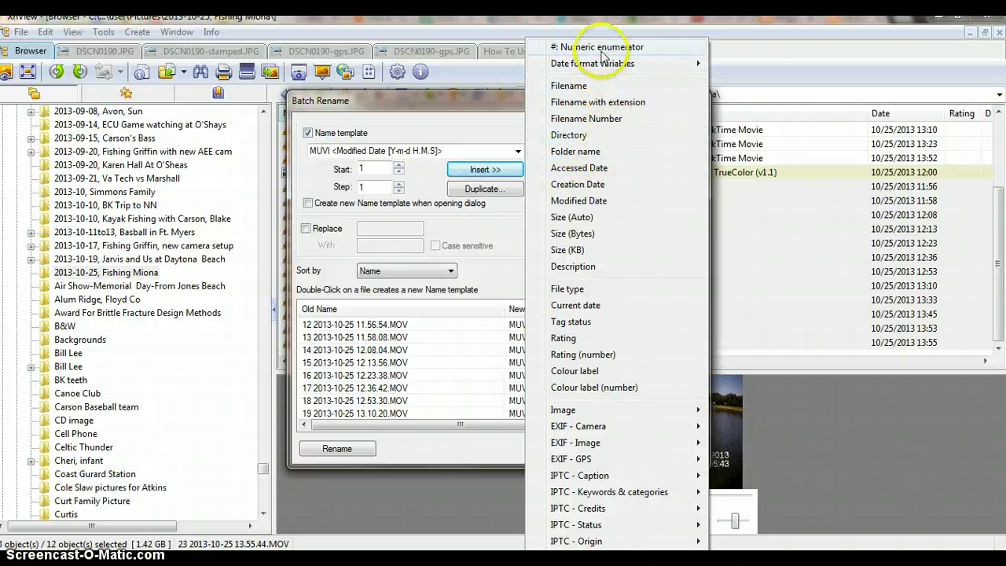
pyautogui.moveTo(604, 64)
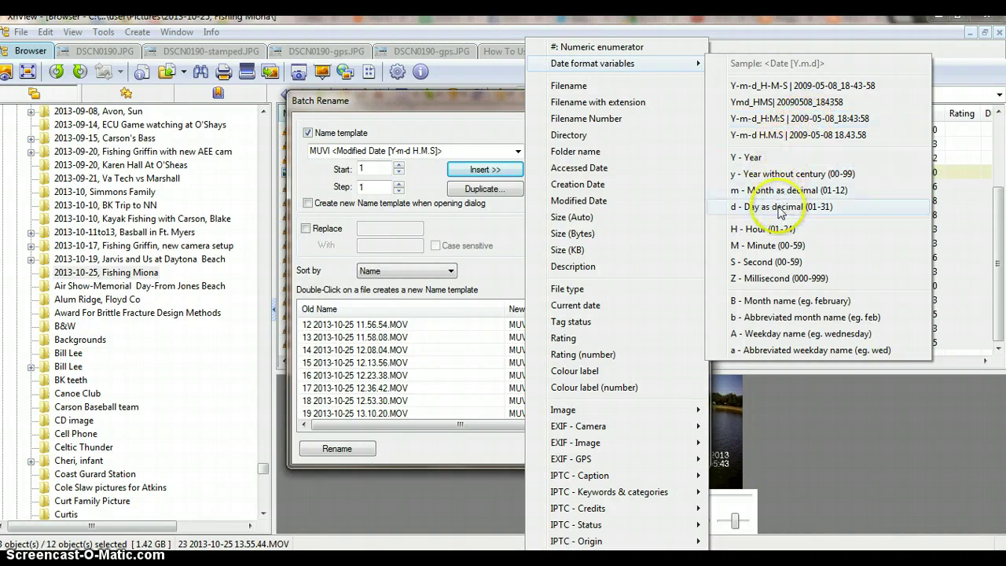
pyautogui.click(772, 179)
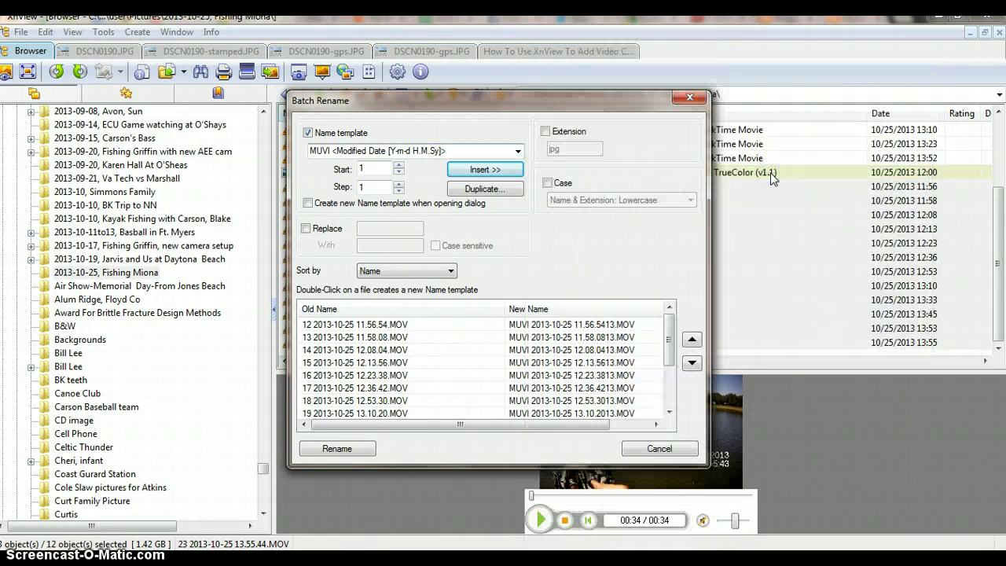
pyautogui.click(770, 182)
pyautogui.click(557, 180)
pyautogui.press('BackSpace')
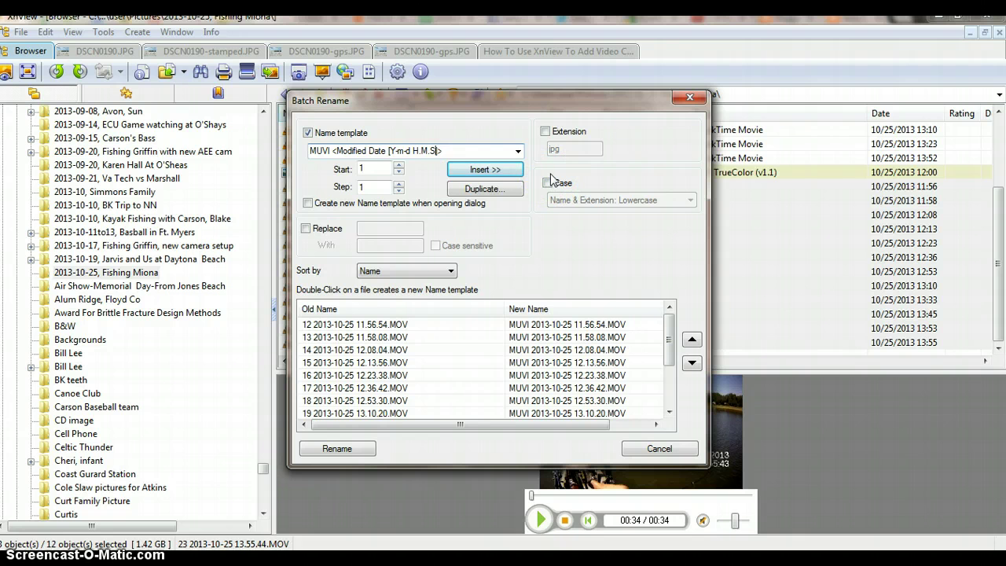
# Clear the whole date and time format inside the Modified Date brackets of the name template.
pyautogui.press('BackSpace')
pyautogui.press('BackSpace')
pyautogui.press('BackSpace')
pyautogui.press('BackSpace')
pyautogui.press('BackSpace')
pyautogui.press('BackSpace')
pyautogui.press('BackSpace')
pyautogui.press('BackSpace')
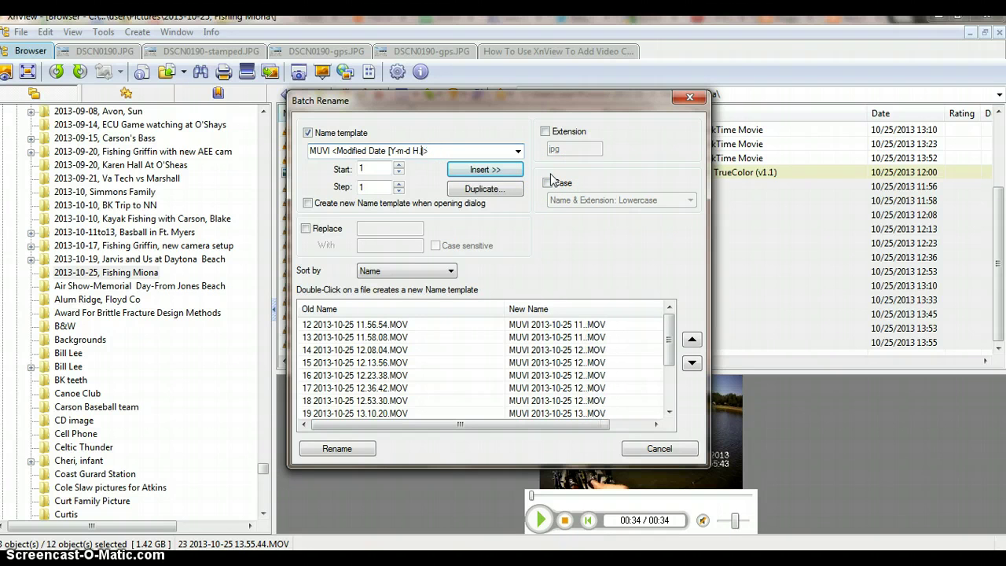
pyautogui.press('BackSpace')
pyautogui.press('BackSpace')
pyautogui.press('BackSpace')
pyautogui.write('m-d-Y H-M')
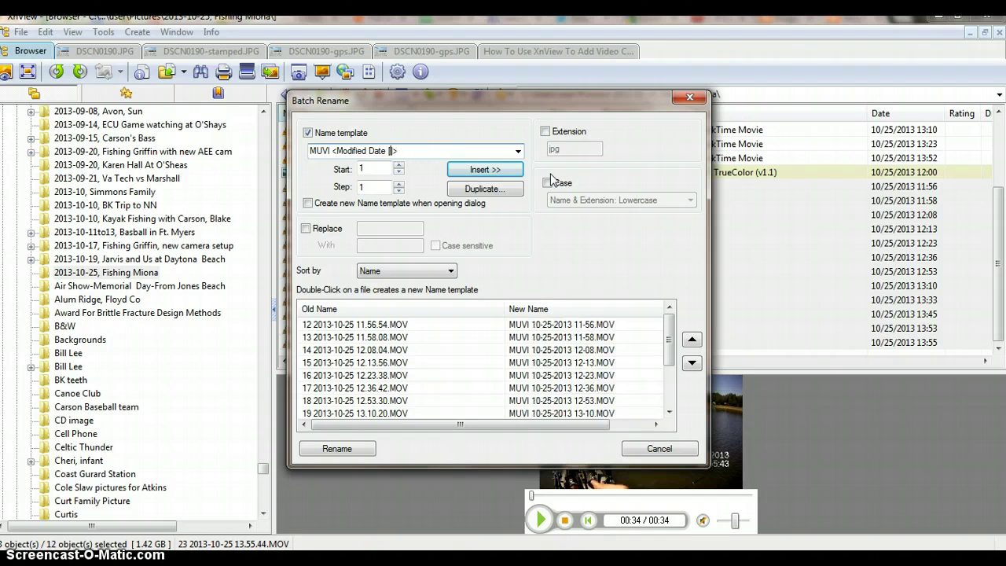
# Build the date part inside the Modified Date brackets from the year without century, a hyphen and the day, as y-d.
pyautogui.click(482, 171)
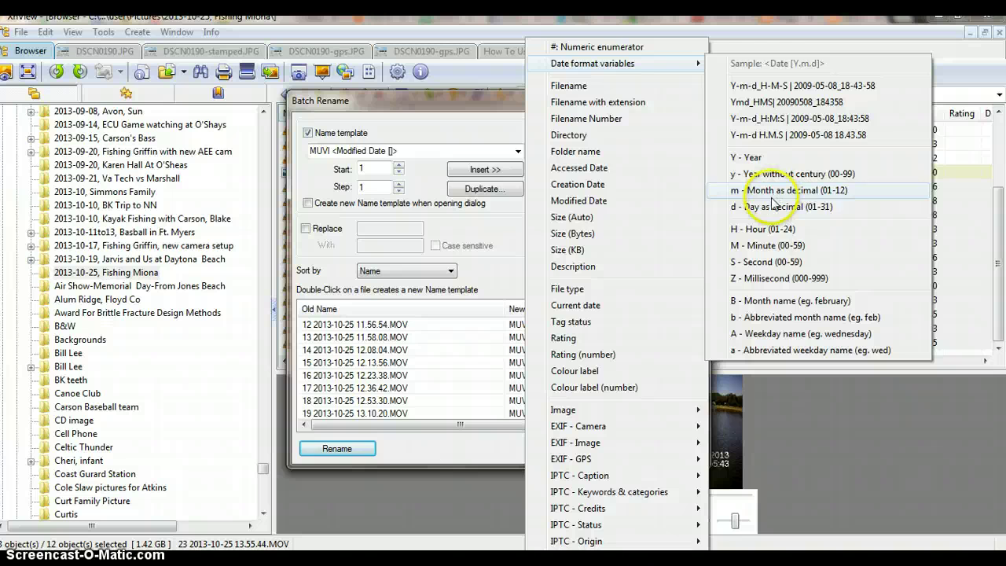
pyautogui.click(769, 174)
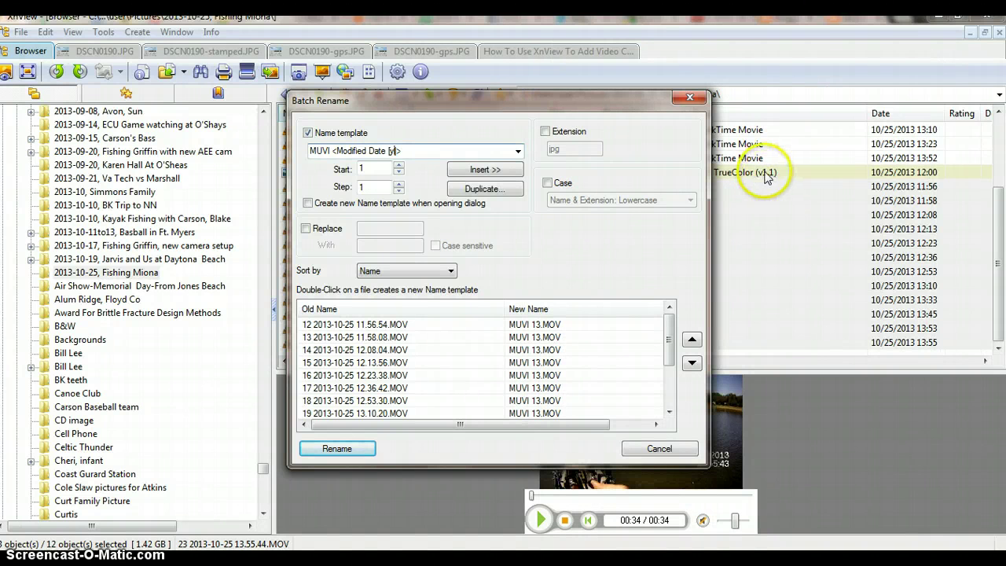
pyautogui.write('-')
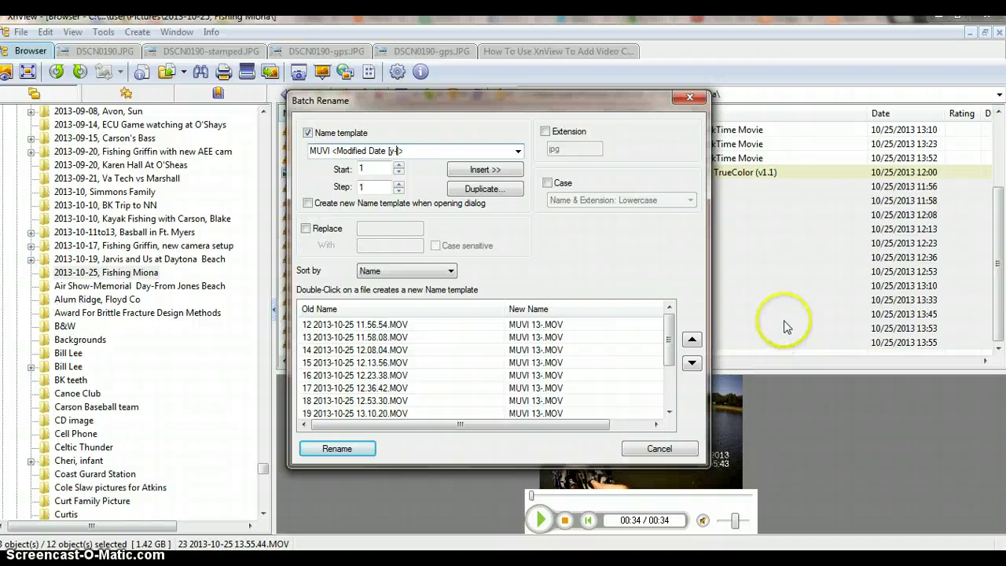
pyautogui.click(503, 170)
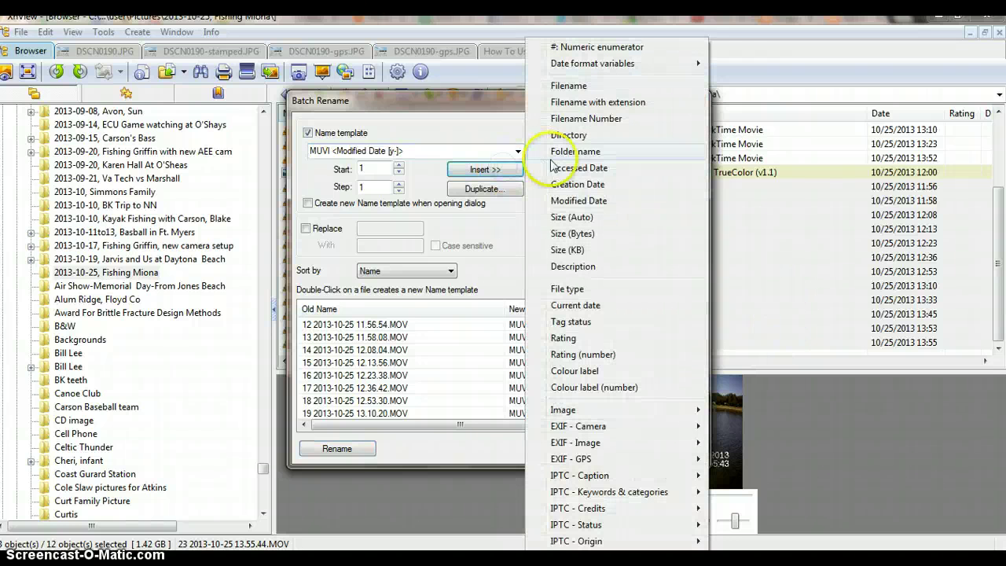
pyautogui.moveTo(588, 73)
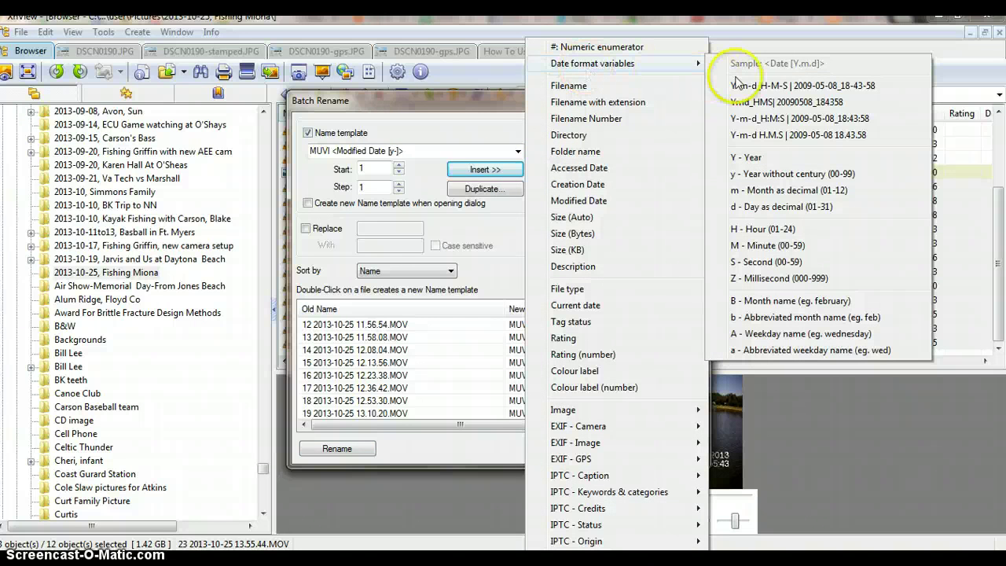
pyautogui.click(761, 213)
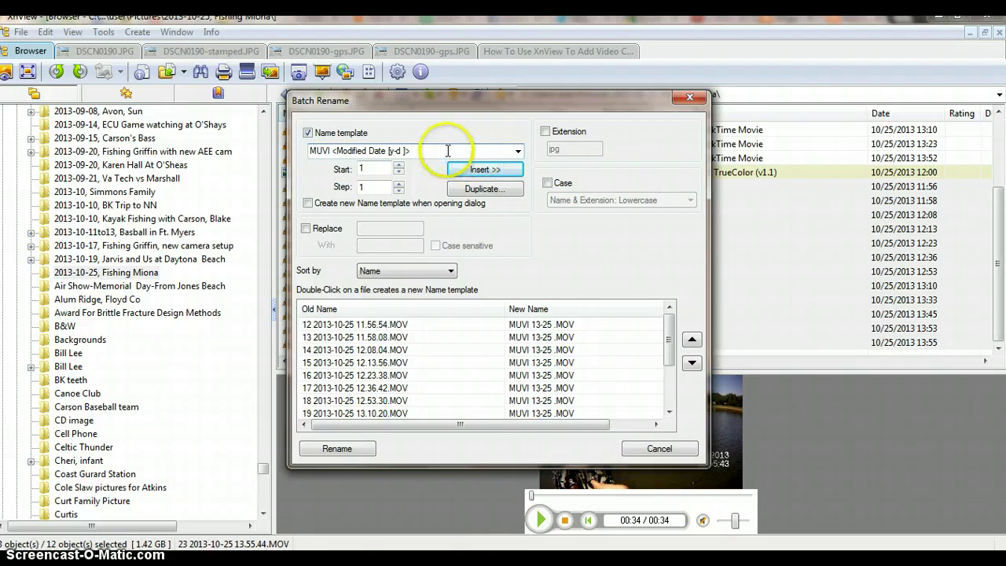
# Append the hour and minute variables after the date part, separated by a semicolon, as H;M.
pyautogui.click(483, 169)
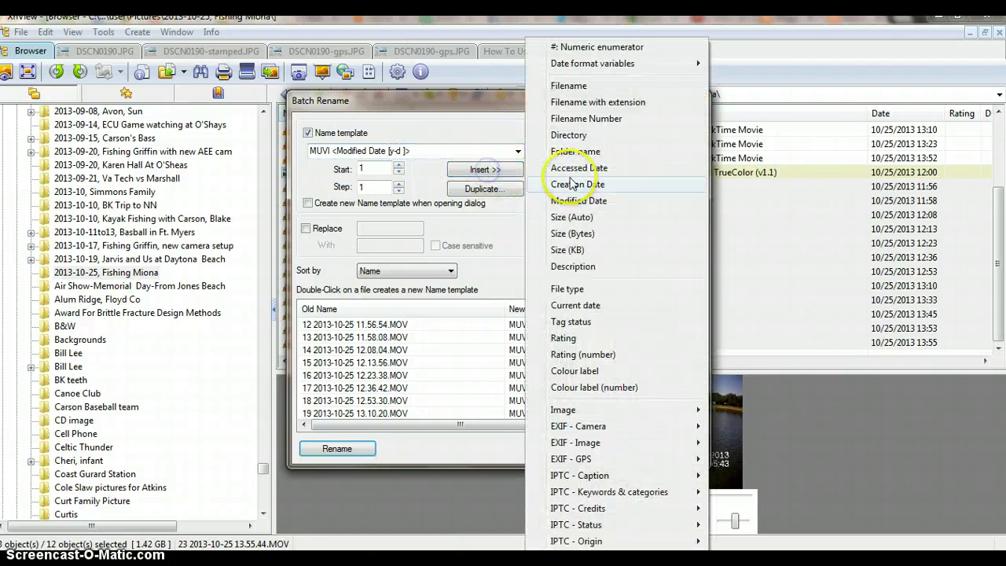
pyautogui.moveTo(585, 71)
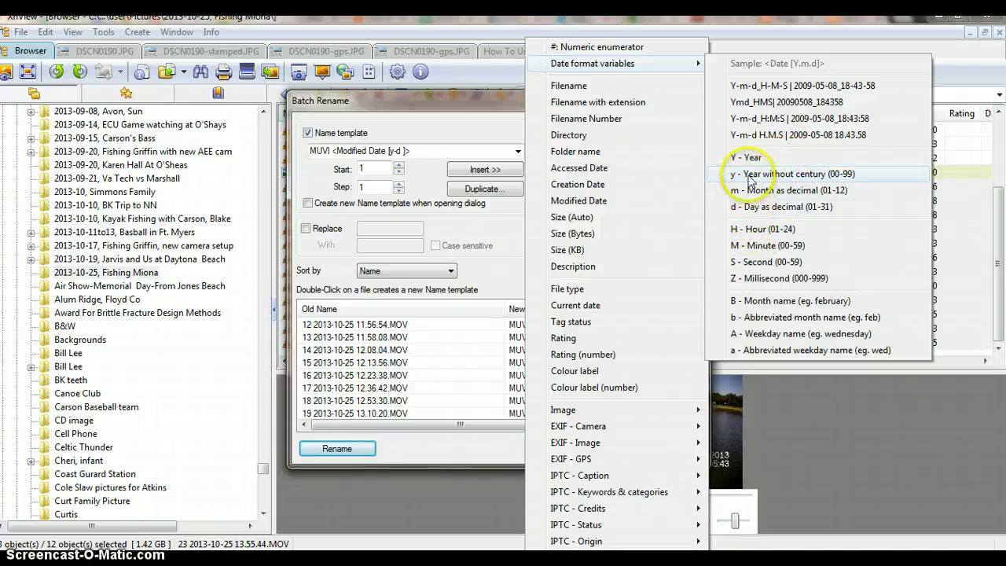
pyautogui.click(745, 233)
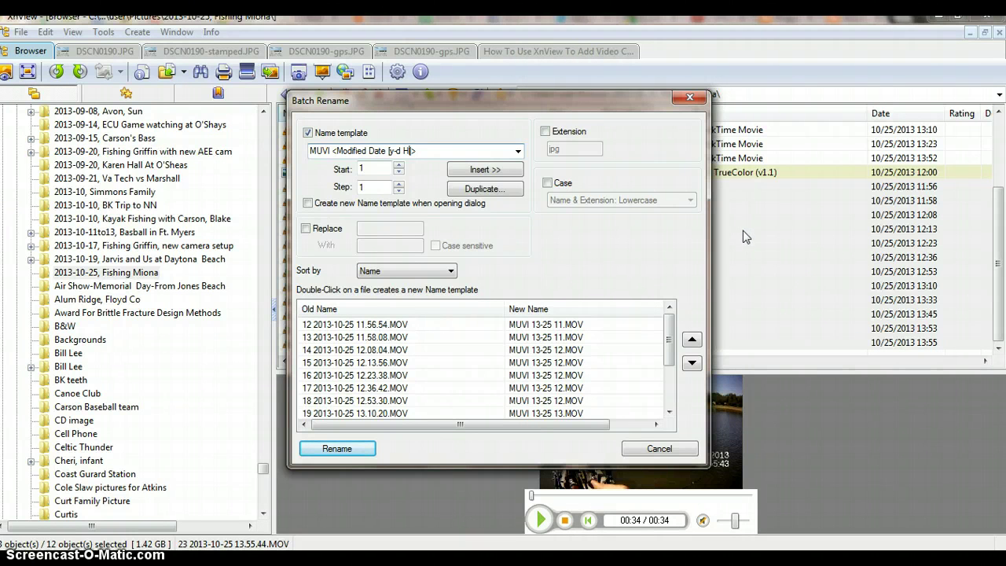
pyautogui.write(':')
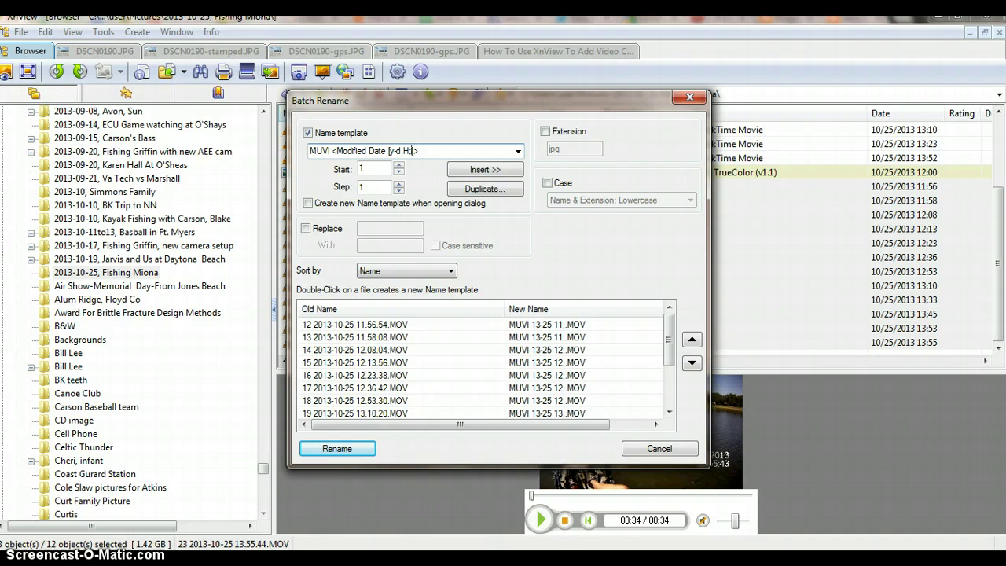
pyautogui.click(482, 169)
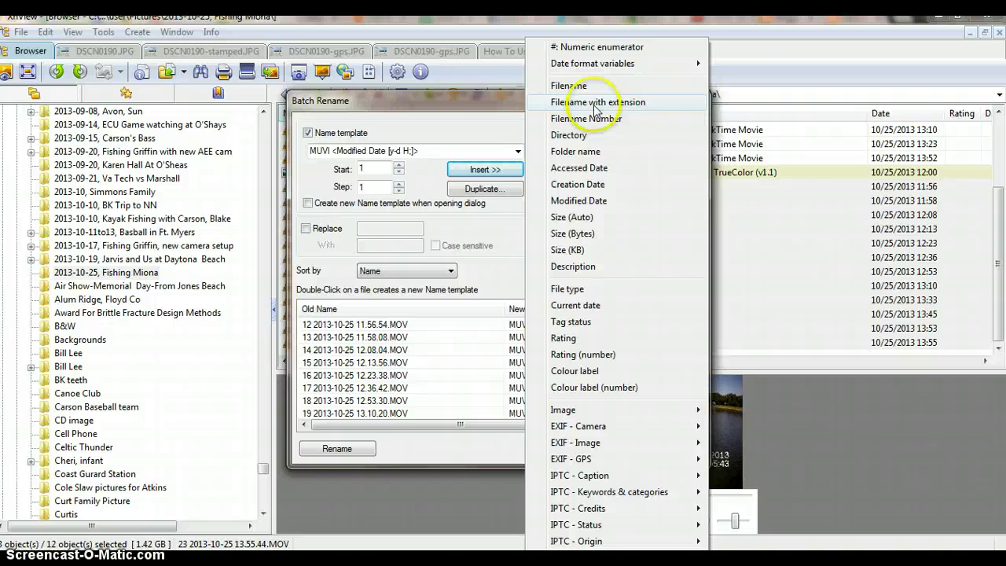
pyautogui.moveTo(624, 63)
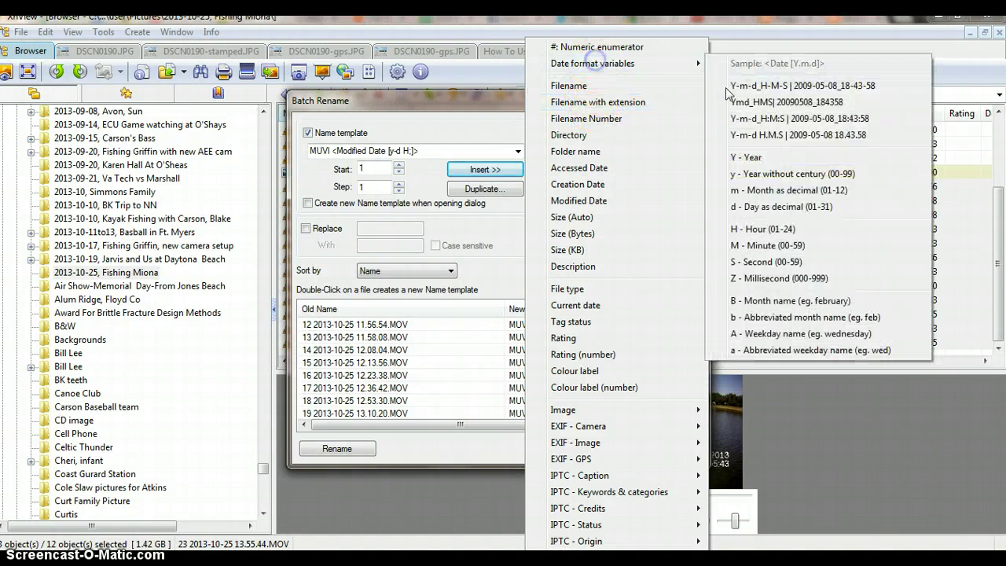
pyautogui.click(760, 247)
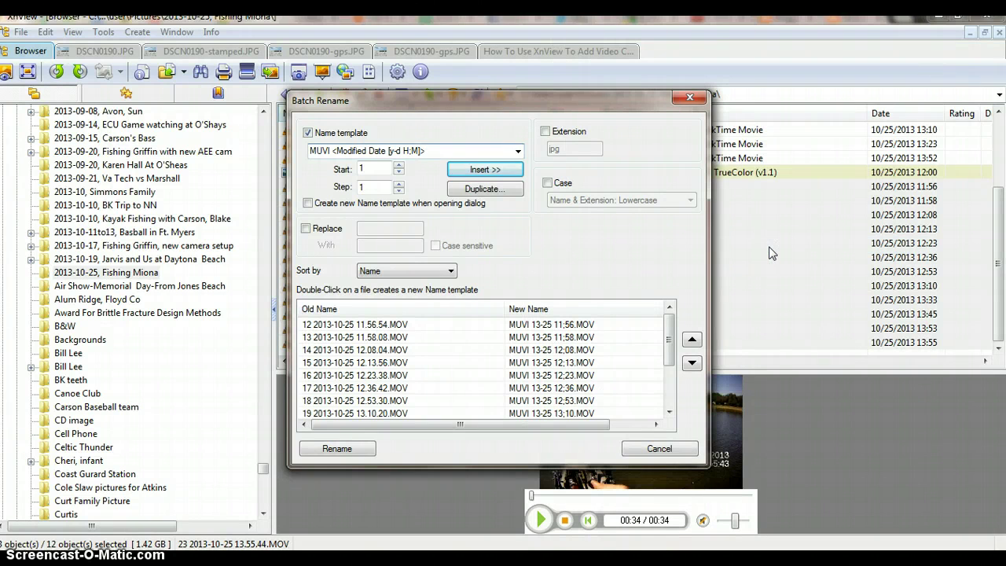
# Put a colon after the minute variable and replace the semicolon between hour and minute with a colon, giving H:M:.
pyautogui.write(';')
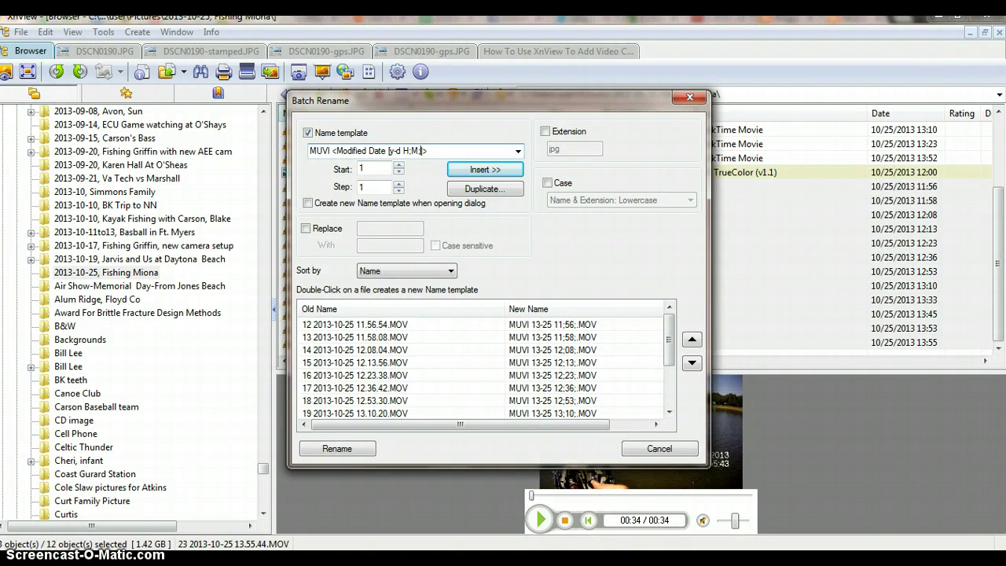
pyautogui.press('BackSpace')
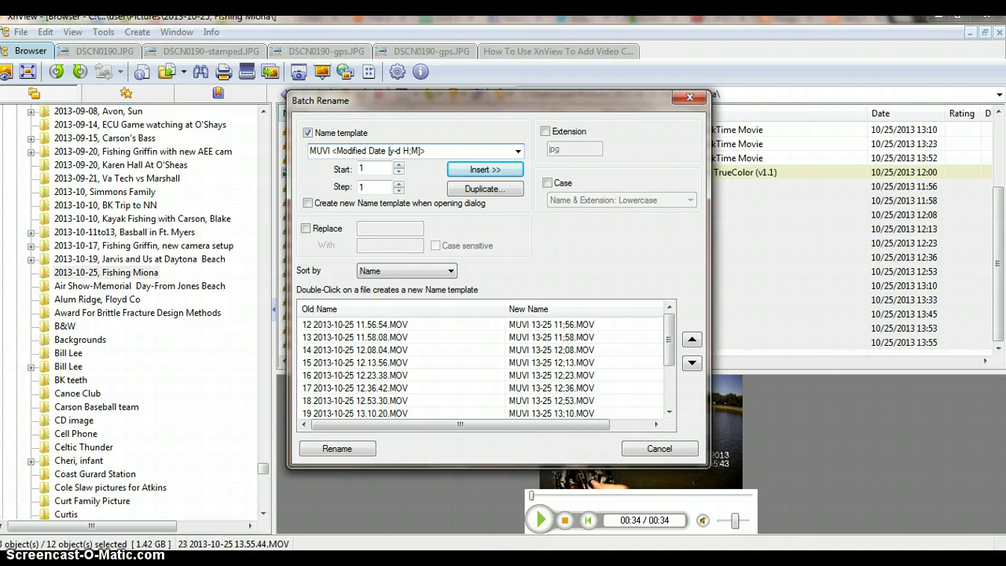
pyautogui.write(':')
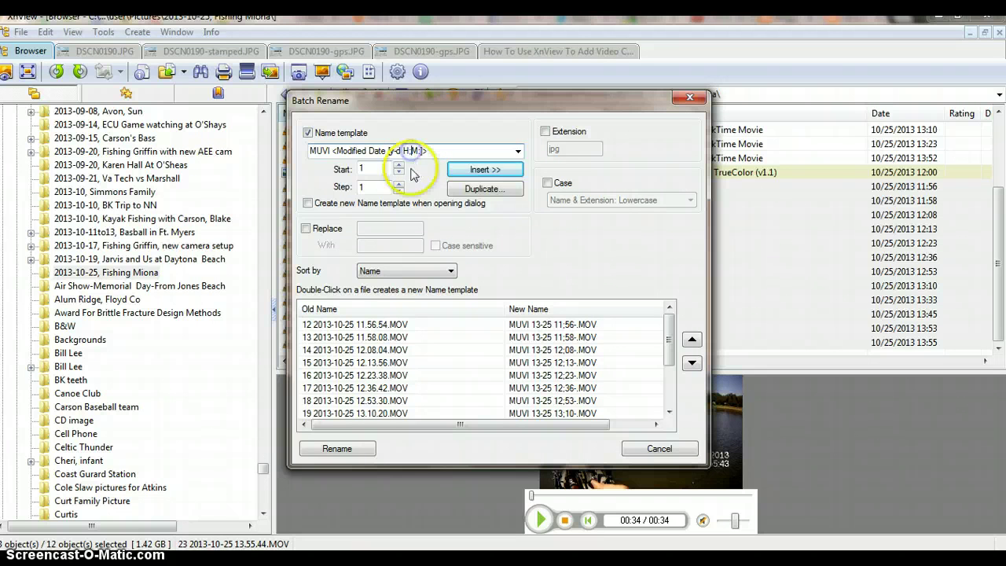
pyautogui.press('BackSpace')
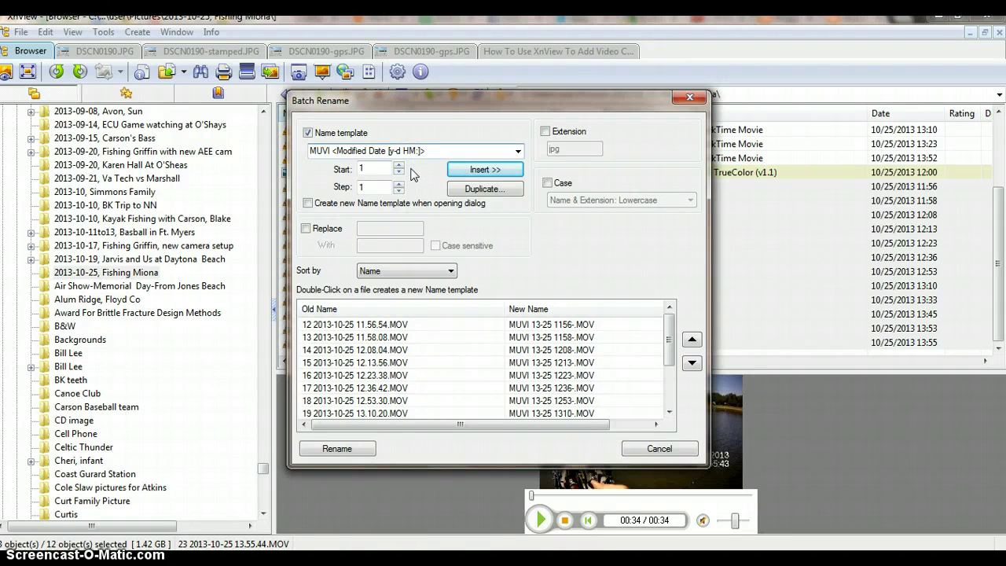
pyautogui.write(':')
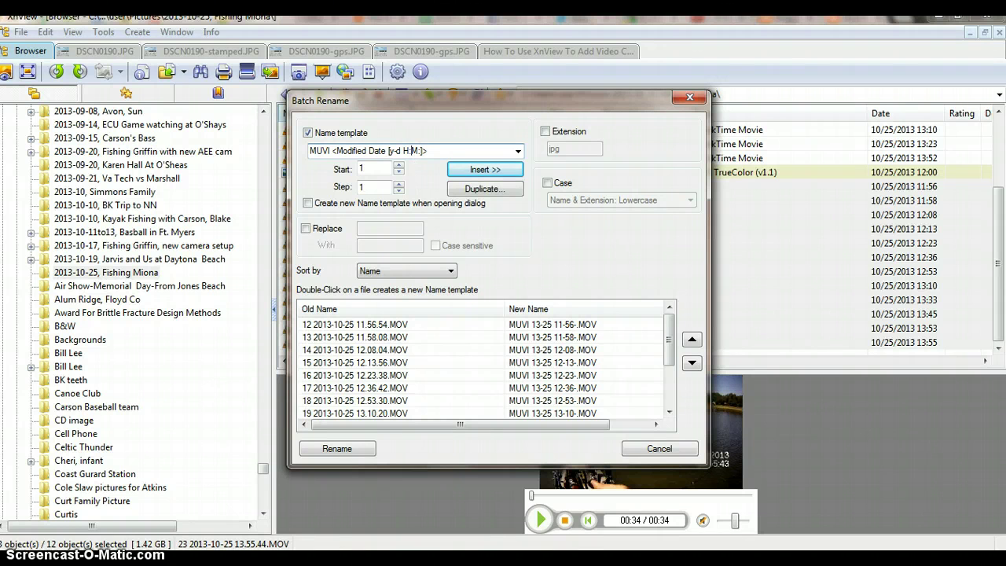
# Insert the seconds variable after the last colon in the Modified Date format, giving H:M:S.
pyautogui.click(405, 151)
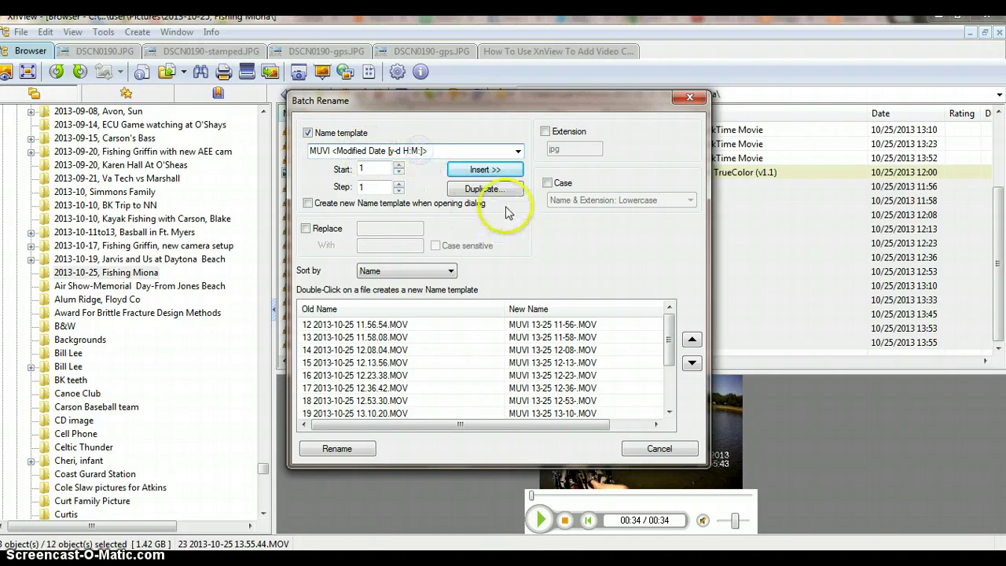
pyautogui.click(485, 169)
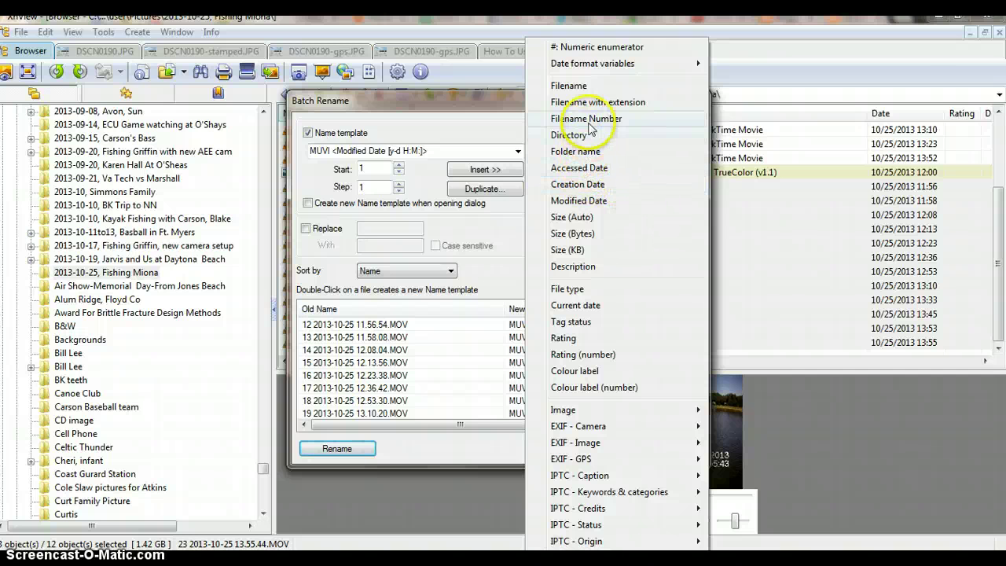
pyautogui.moveTo(634, 63)
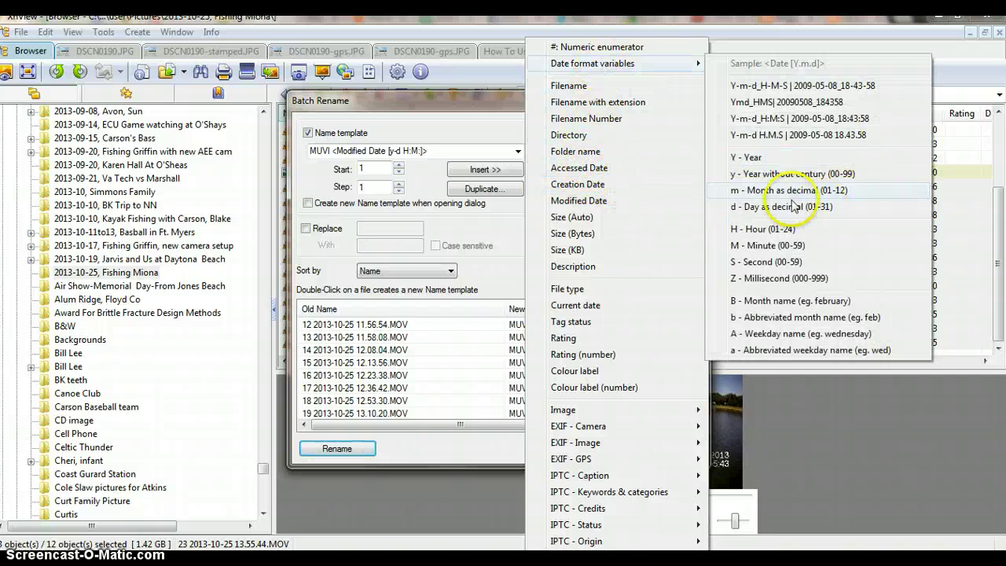
pyautogui.click(753, 267)
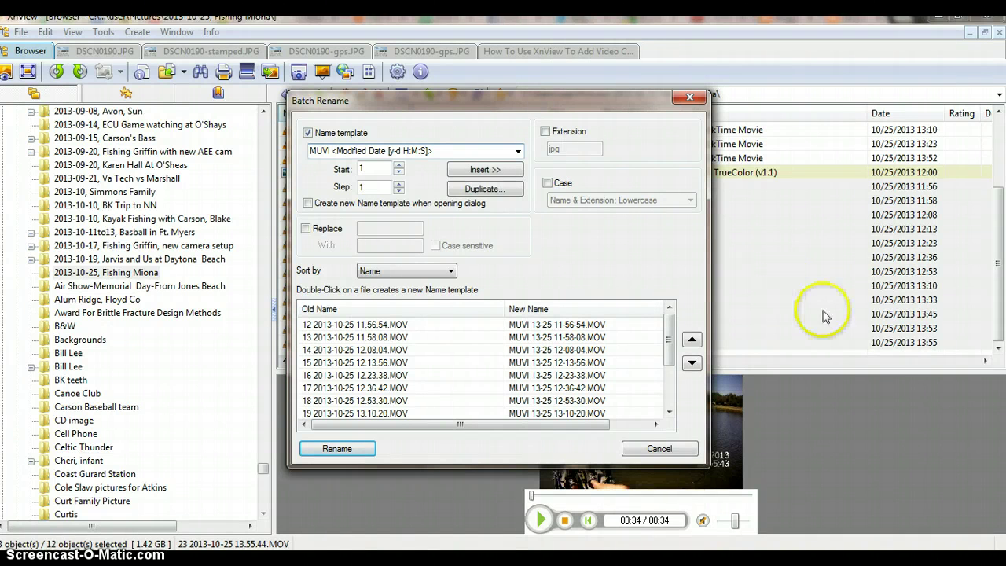
# Replace the space between the date and time parts of the name template with an underscore, giving y-d_H:M:S.
pyautogui.click(907, 378)
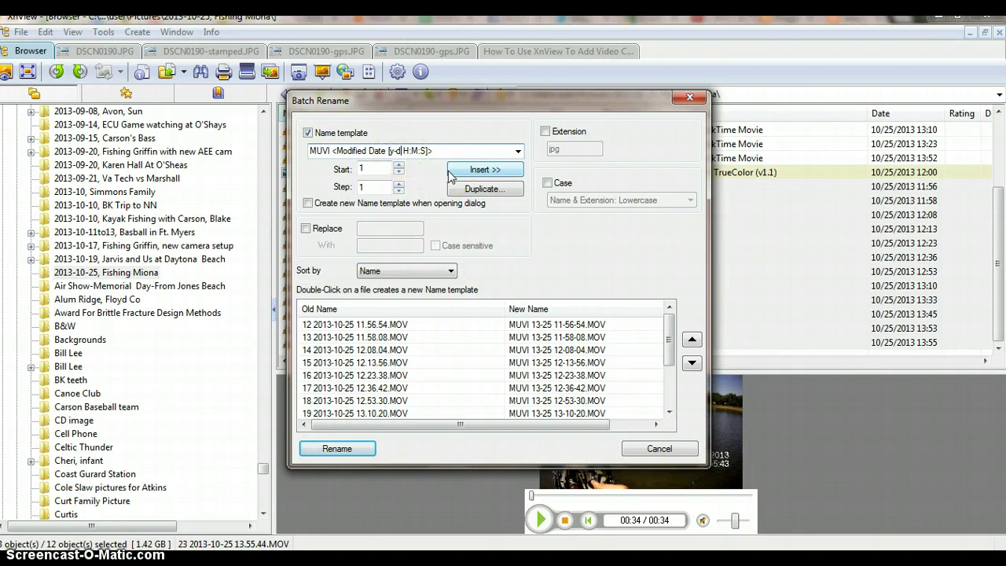
pyautogui.write('_')
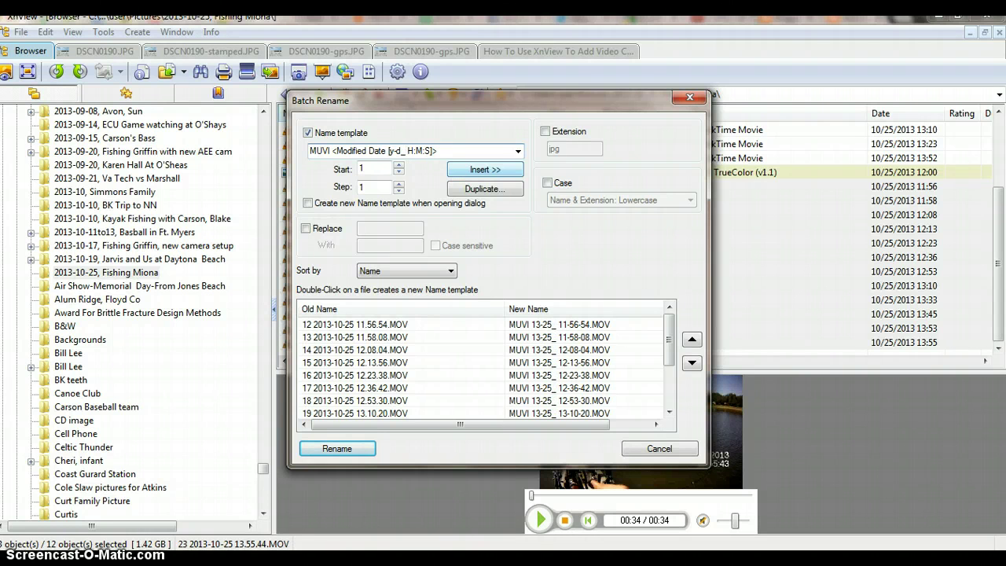
pyautogui.press('BackSpace')
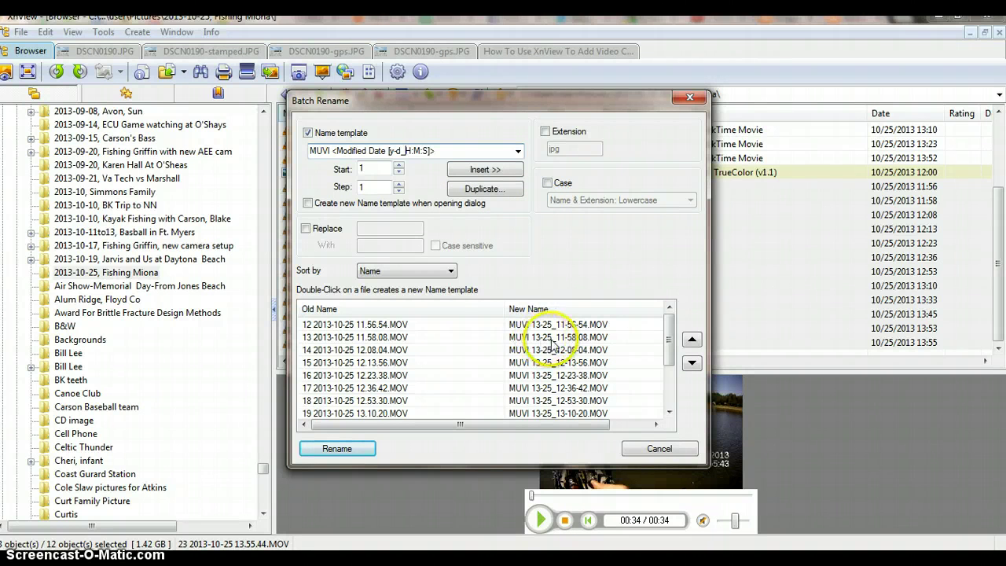
# Try to insert the month variable between the year and day in the Modified Date format.
pyautogui.click(397, 150)
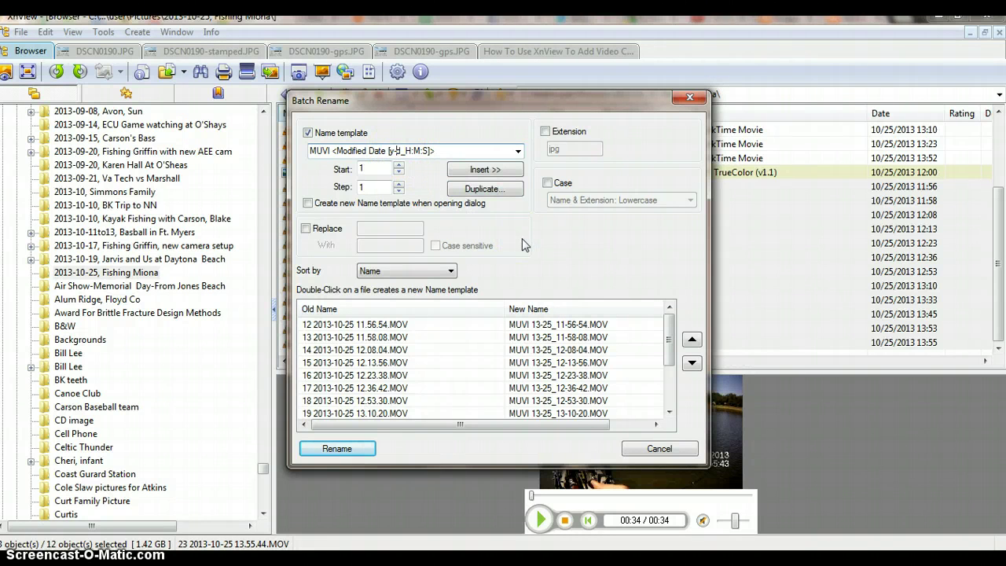
pyautogui.click(493, 172)
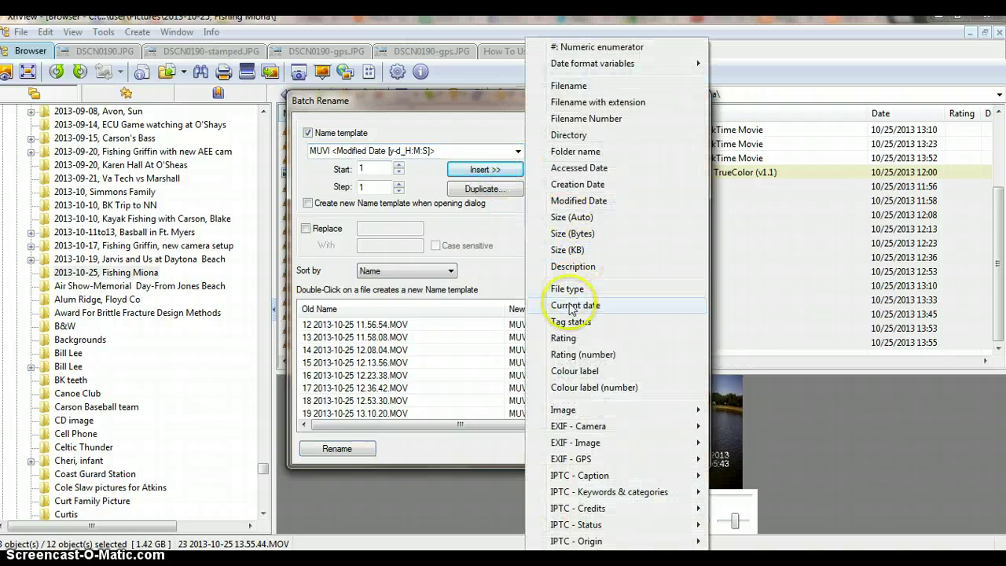
pyautogui.moveTo(574, 71)
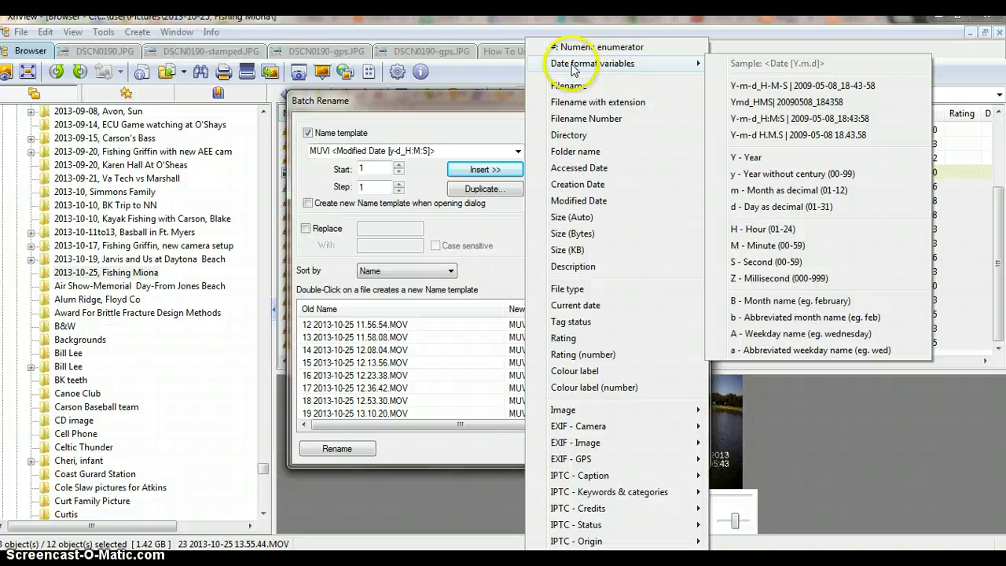
pyautogui.click(747, 191)
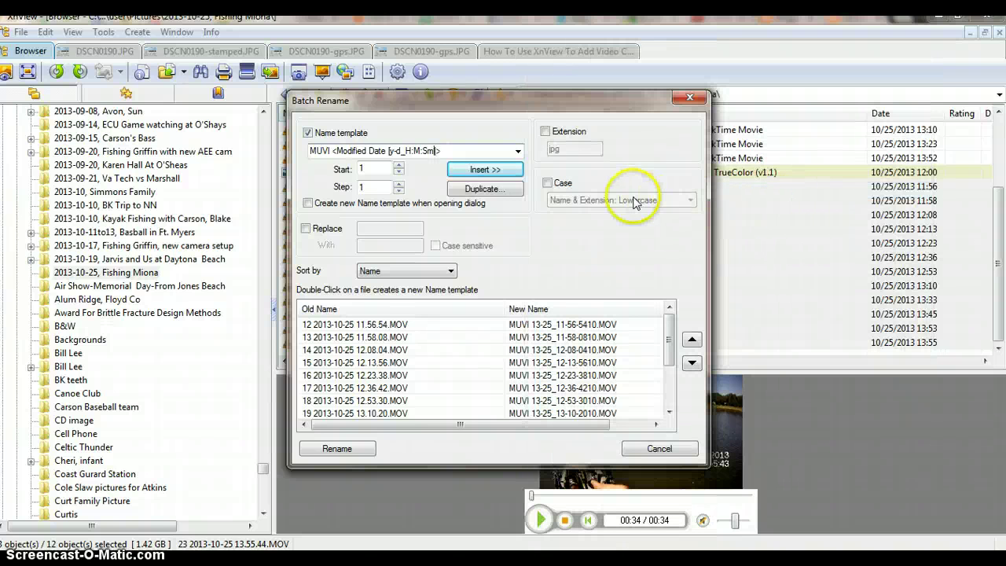
pyautogui.press('BackSpace')
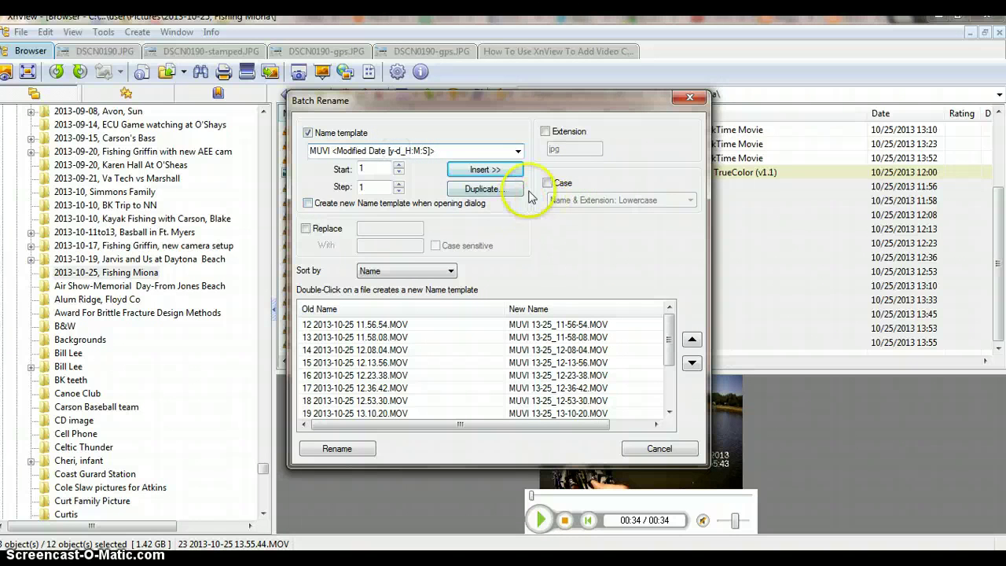
pyautogui.click(492, 172)
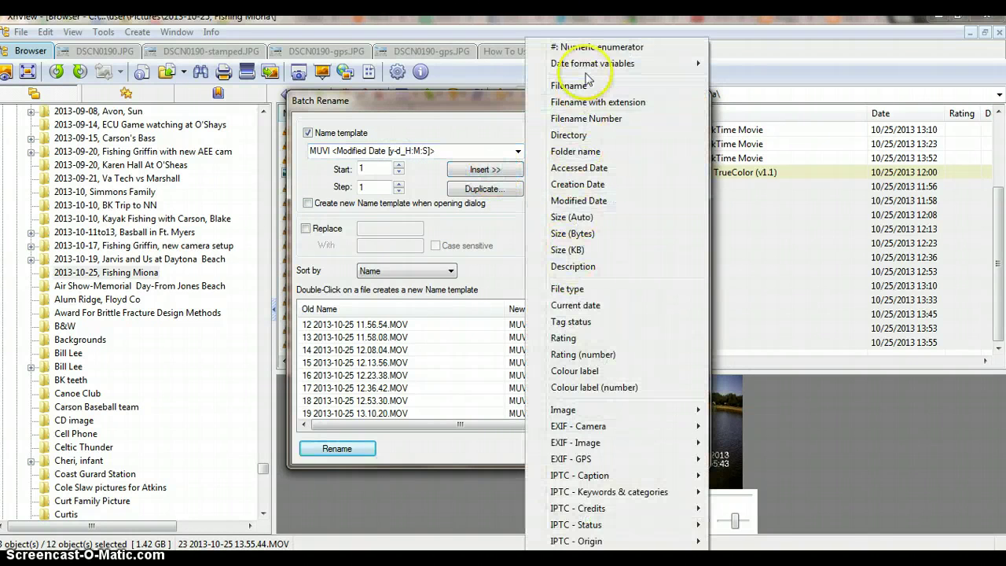
pyautogui.moveTo(588, 64)
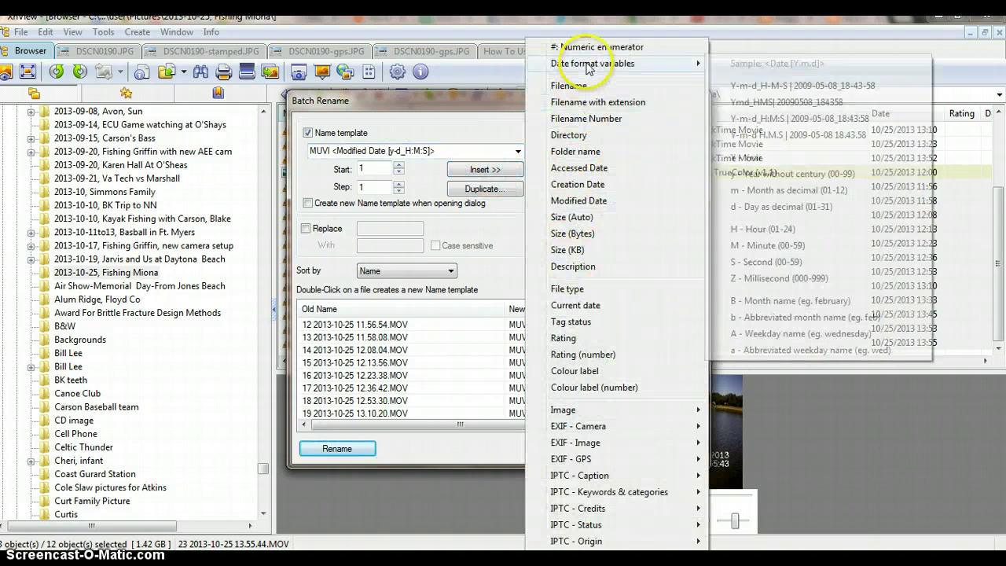
pyautogui.click(756, 191)
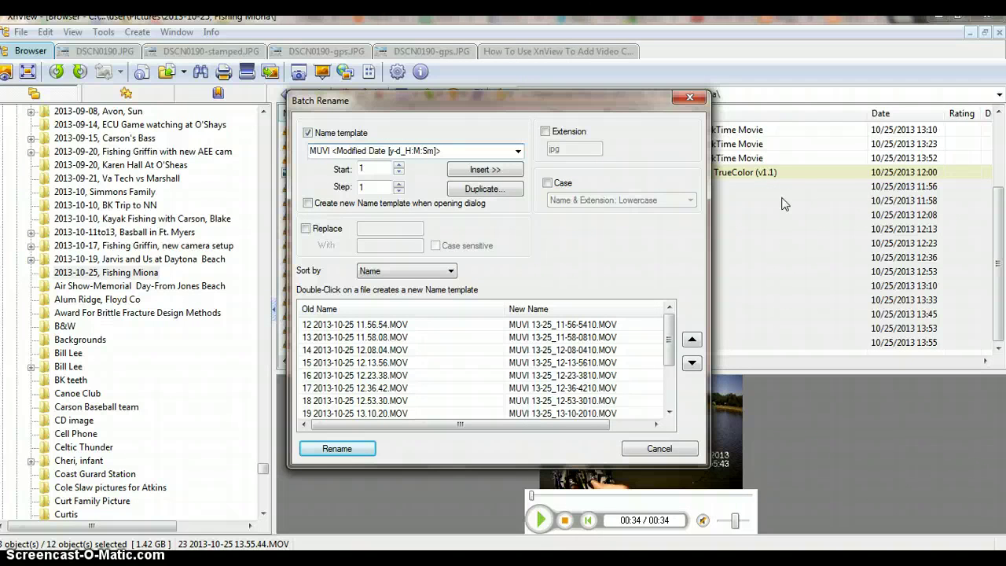
pyautogui.press('BackSpace')
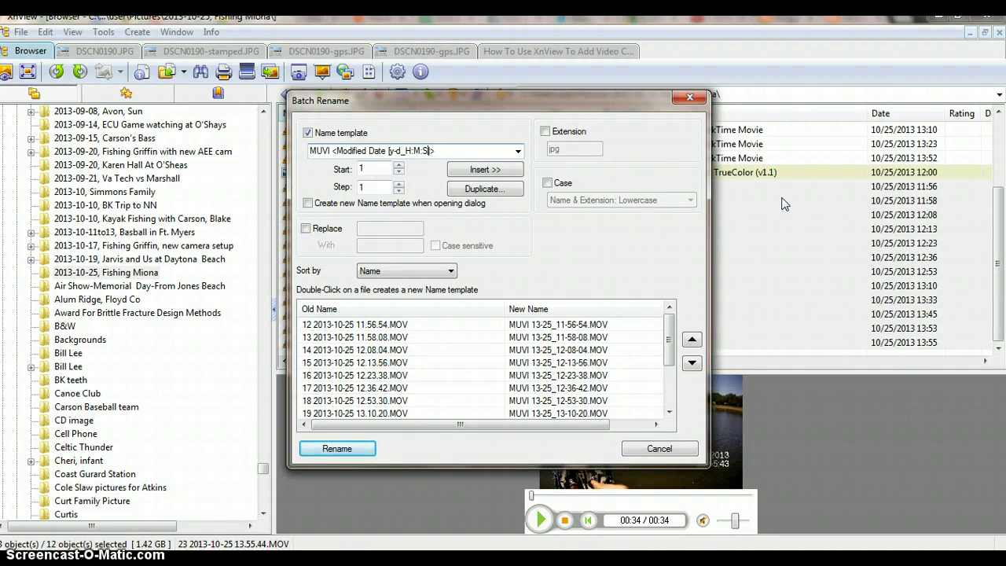
# Delete the time part, the underscore and the day variable from the Modified Date format, keeping only y-.
pyautogui.press('BackSpace')
pyautogui.press('BackSpace')
pyautogui.press('BackSpace')
pyautogui.press('BackSpace')
pyautogui.press('BackSpace')
pyautogui.press('BackSpace')
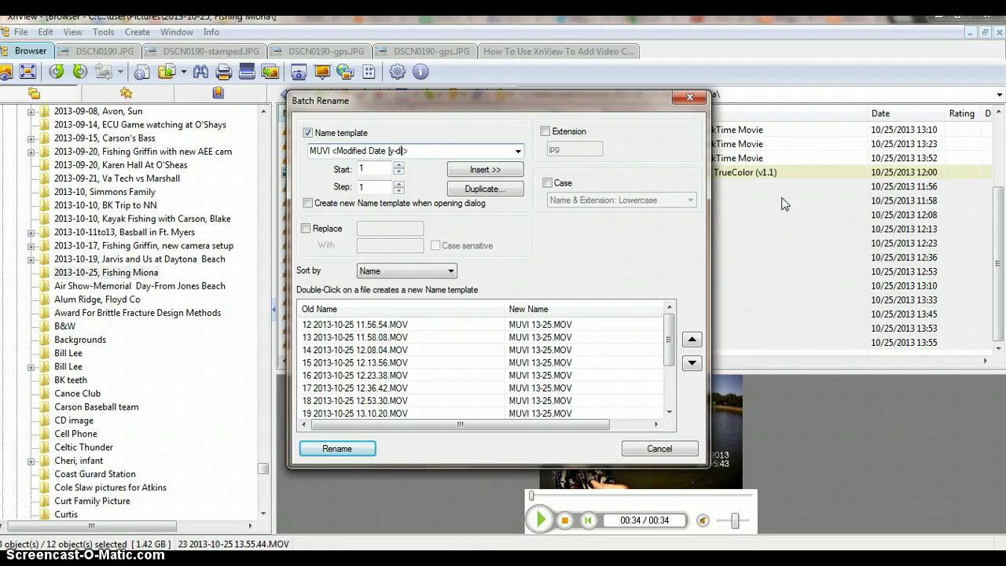
pyautogui.press('BackSpace')
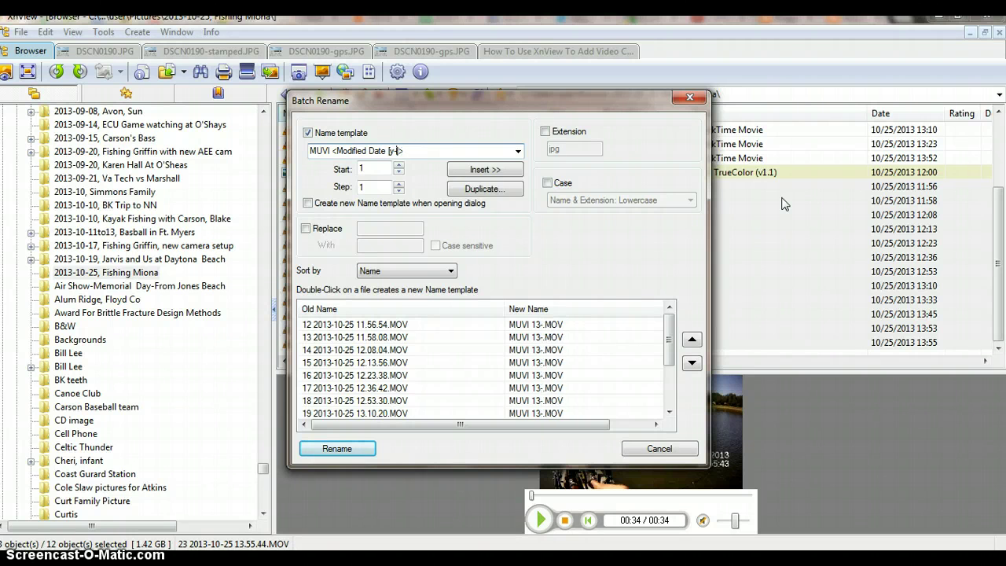
# Add the month as decimal, a hyphen and the day as decimal after the year, giving y-m-d.
pyautogui.click(493, 171)
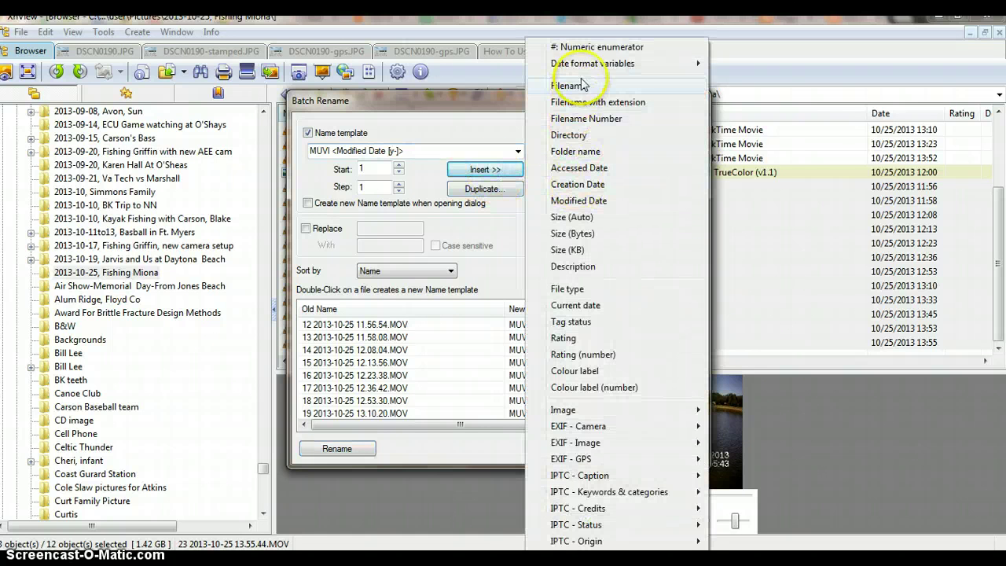
pyautogui.moveTo(591, 66)
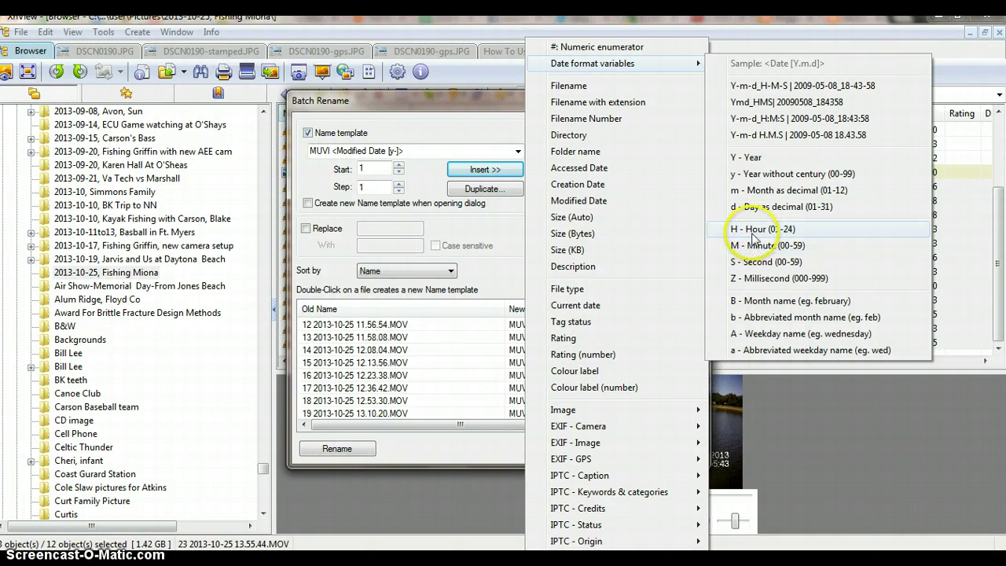
pyautogui.click(751, 176)
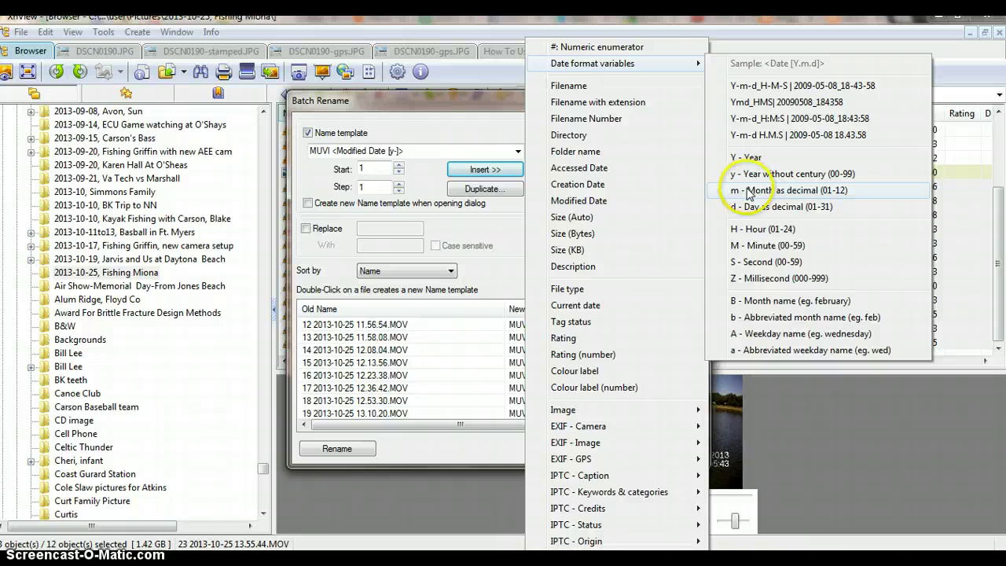
pyautogui.click(748, 190)
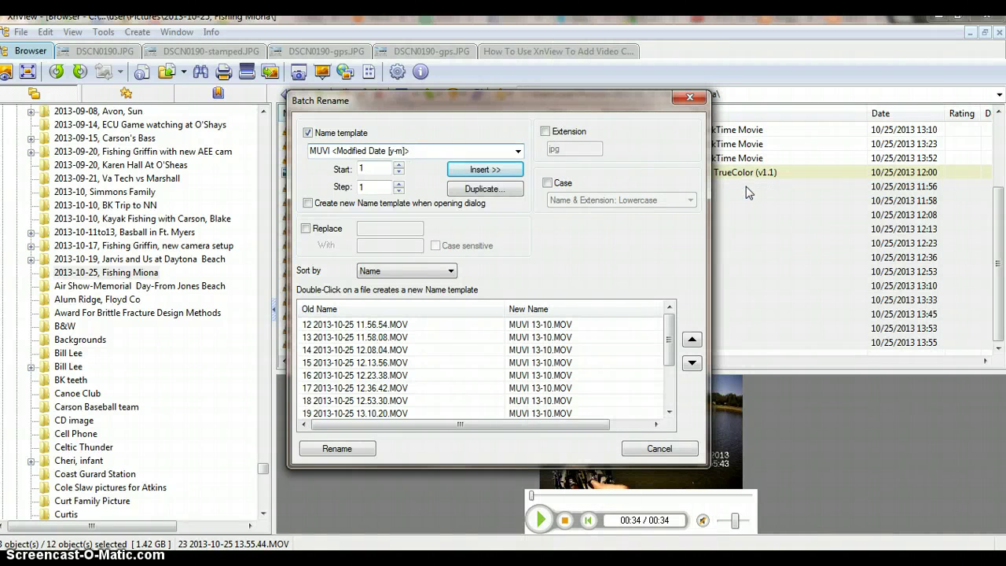
pyautogui.write('-')
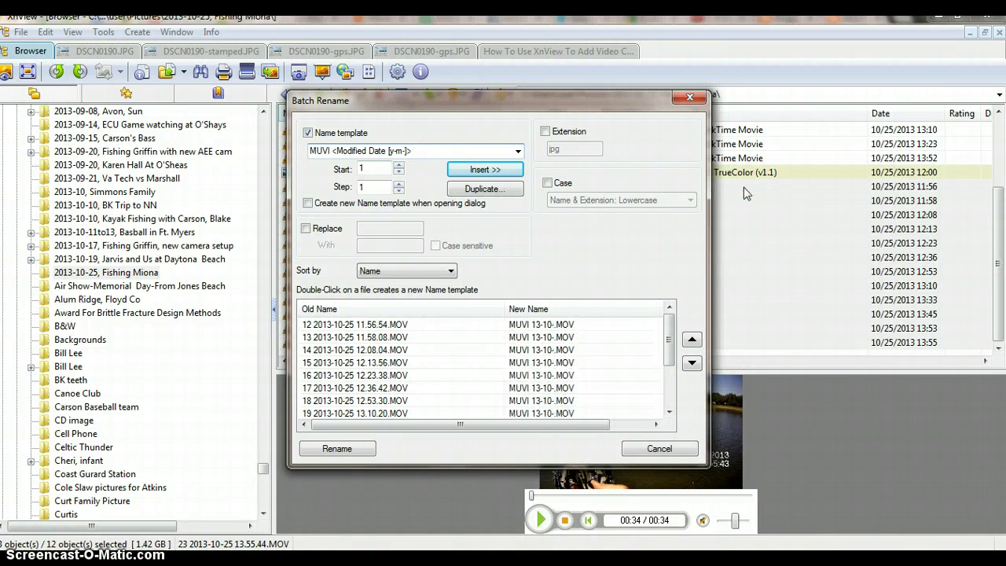
pyautogui.click(484, 169)
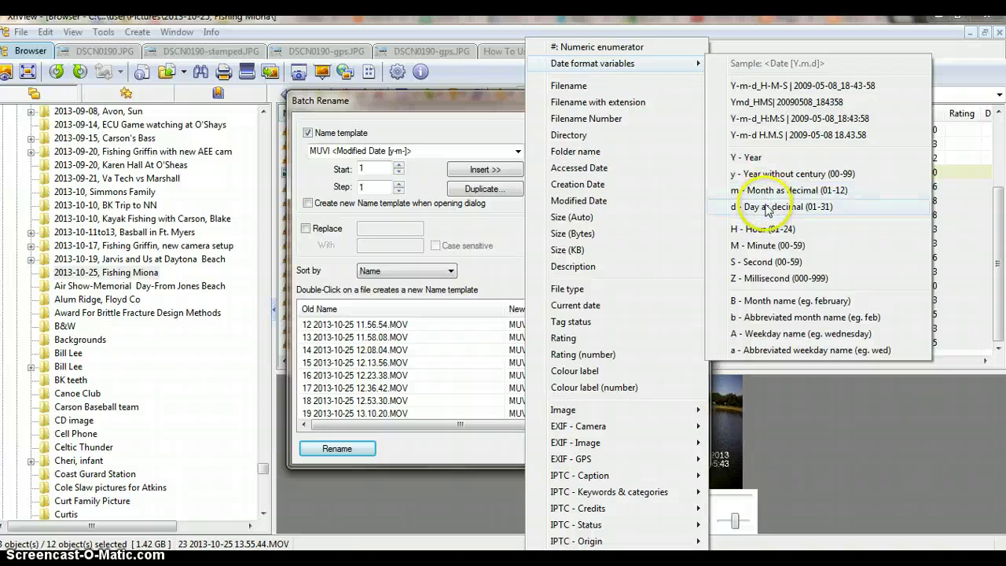
pyautogui.click(767, 208)
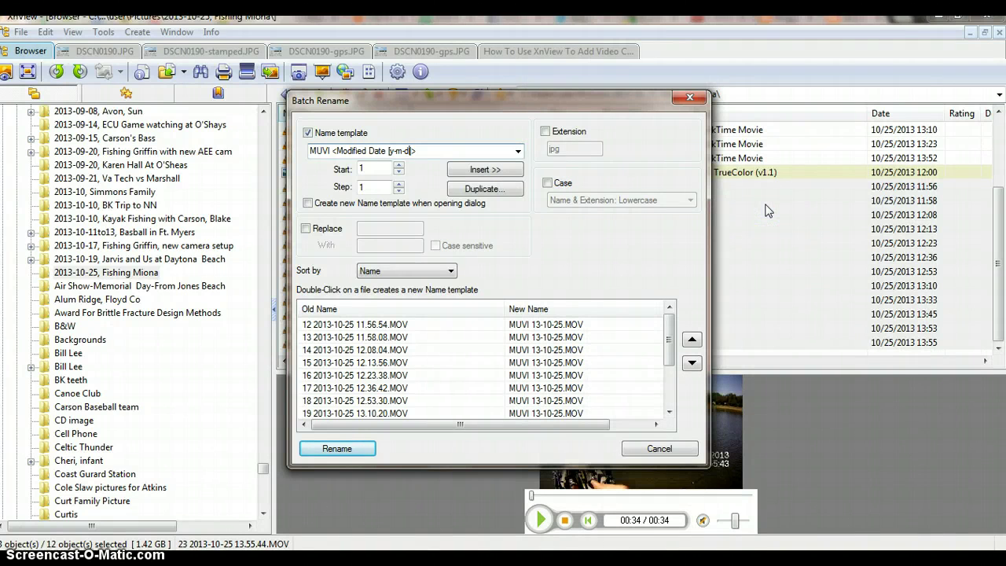
pyautogui.click(765, 206)
# Append an underscore and the hour and minute variables, each followed by a period, giving y-m-d_H.M. inside the brackets.
pyautogui.write('_')
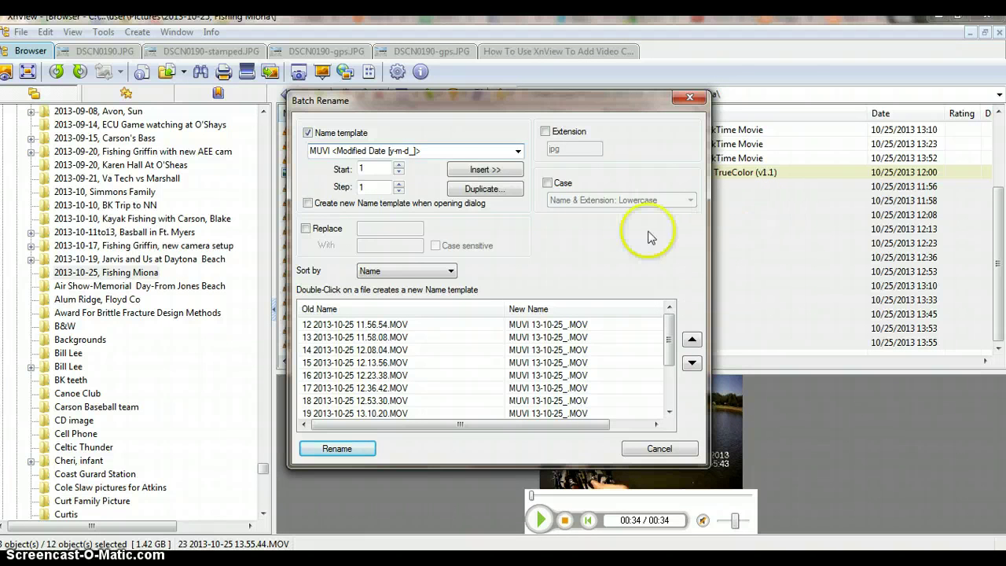
pyautogui.click(481, 171)
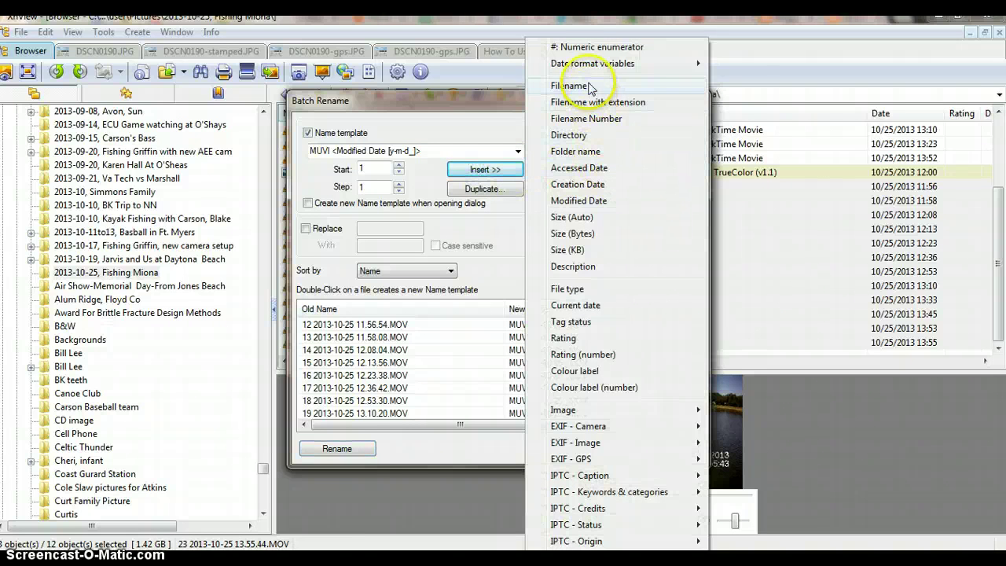
pyautogui.moveTo(595, 66)
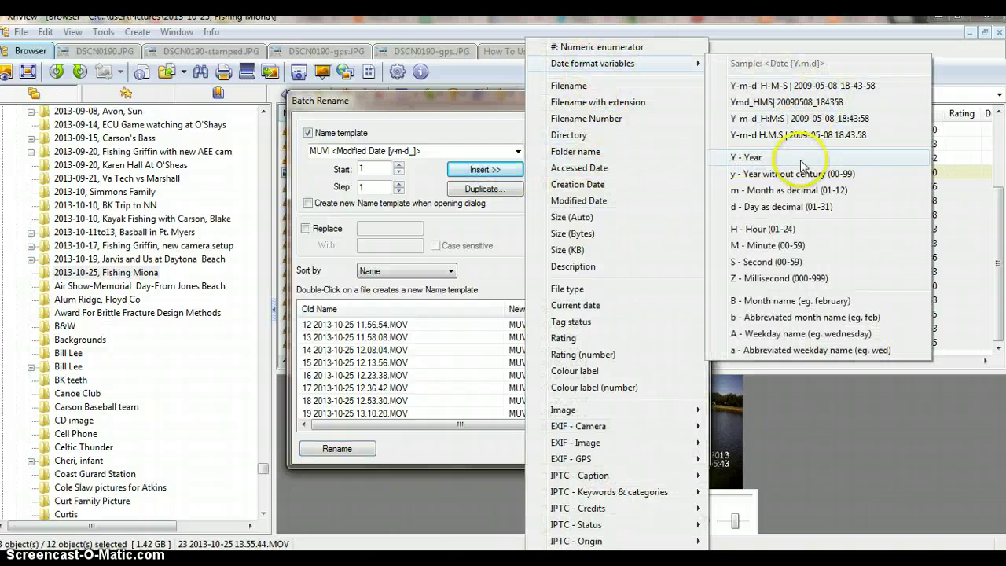
pyautogui.click(763, 234)
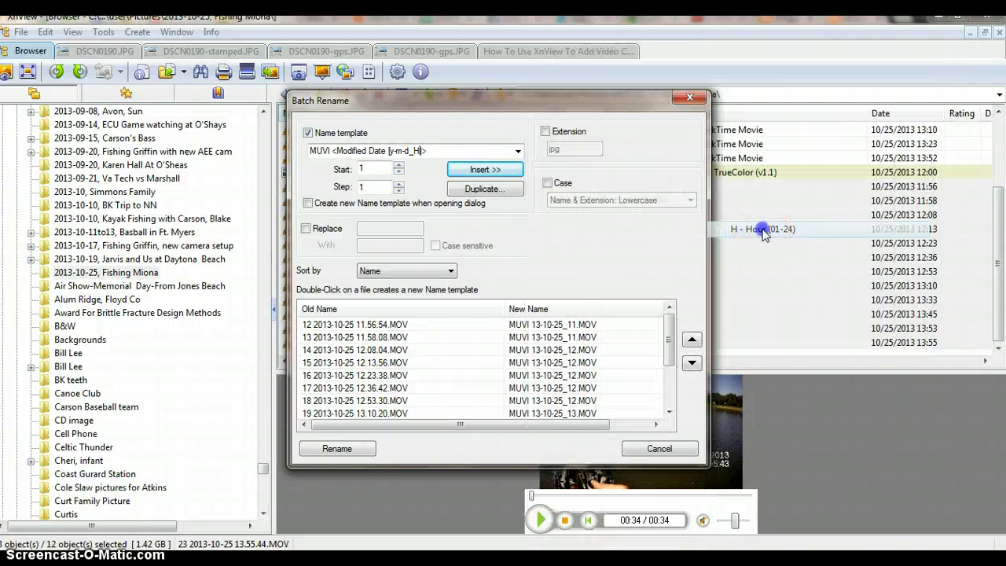
pyautogui.click(761, 238)
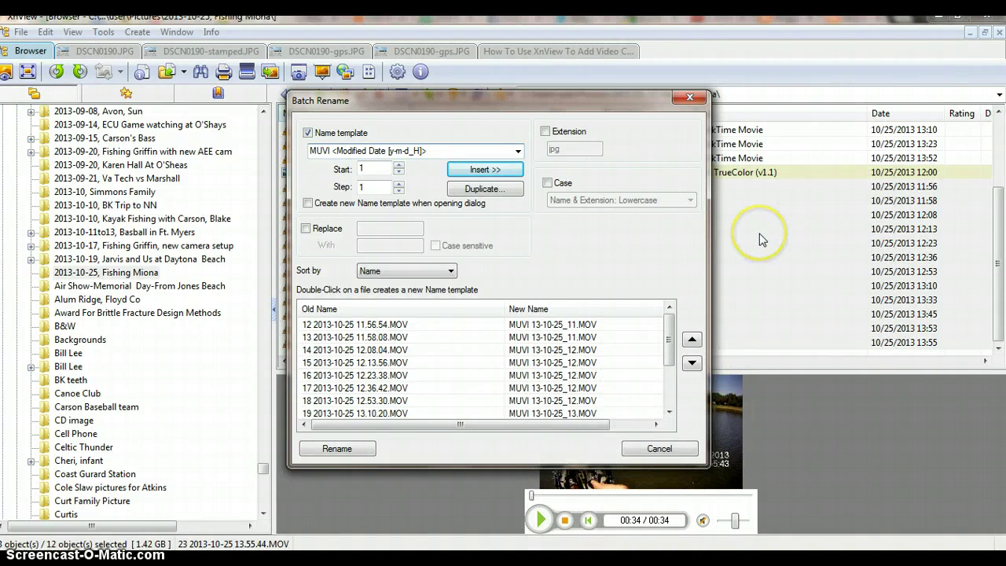
pyautogui.write('.')
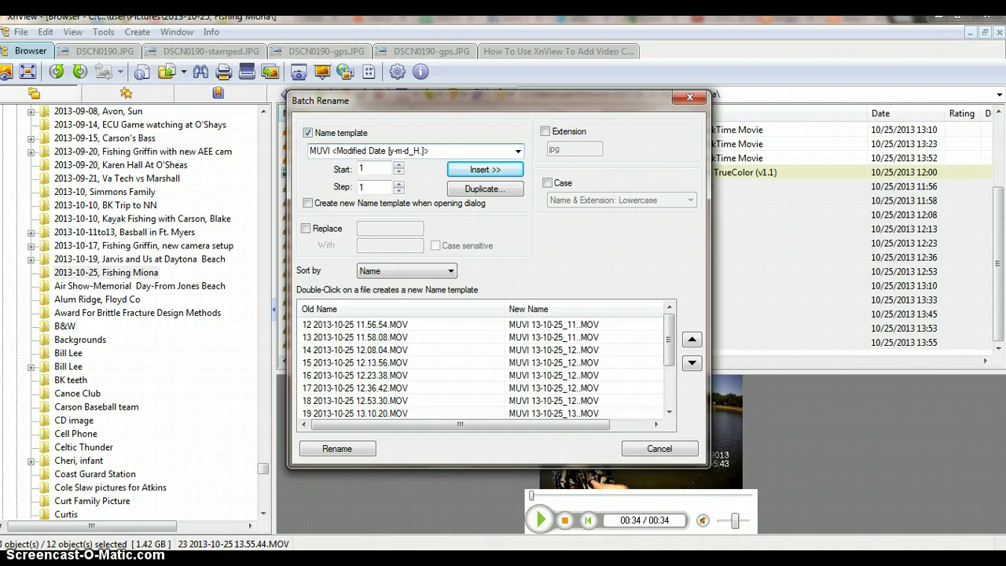
pyautogui.click(478, 169)
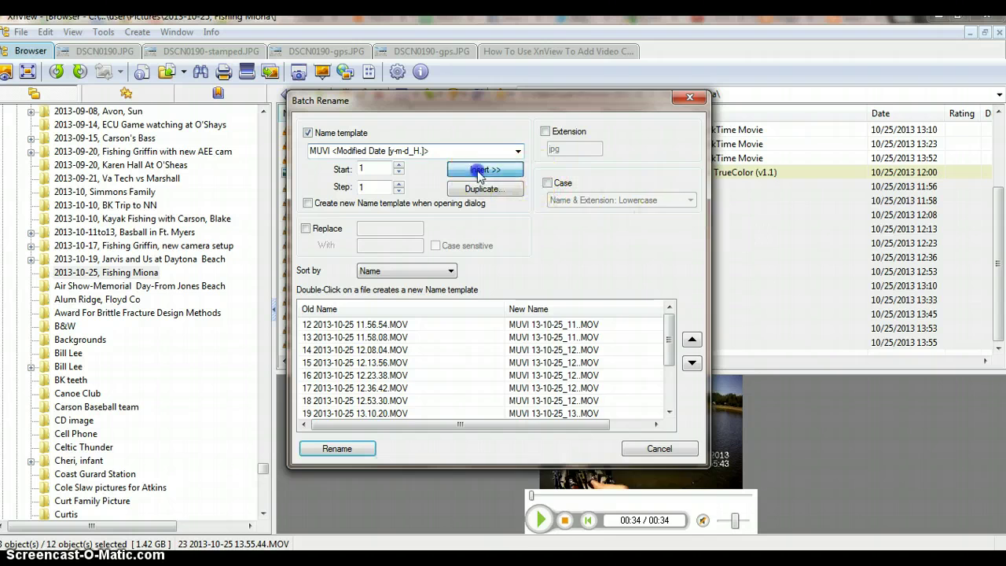
pyautogui.moveTo(633, 63)
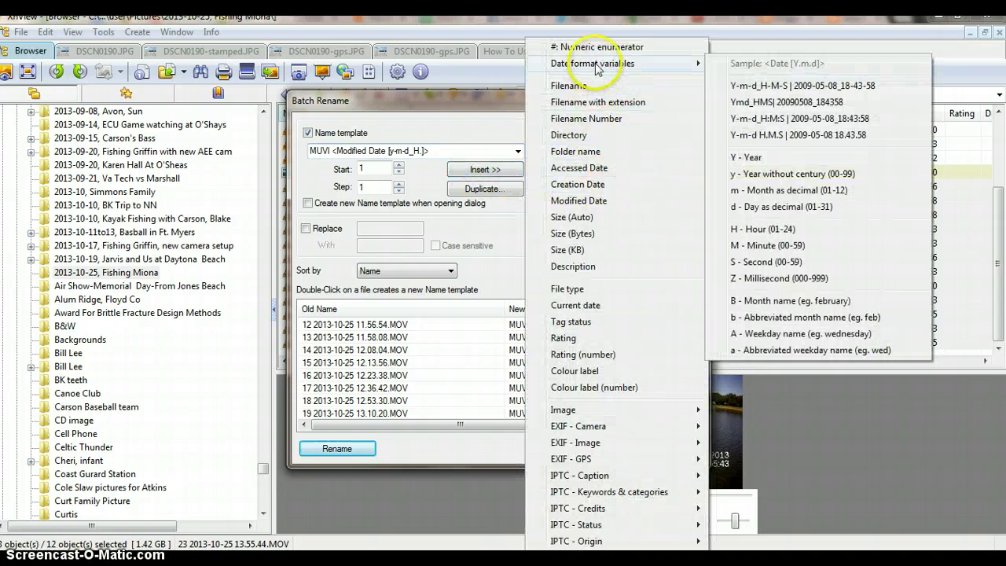
pyautogui.click(751, 246)
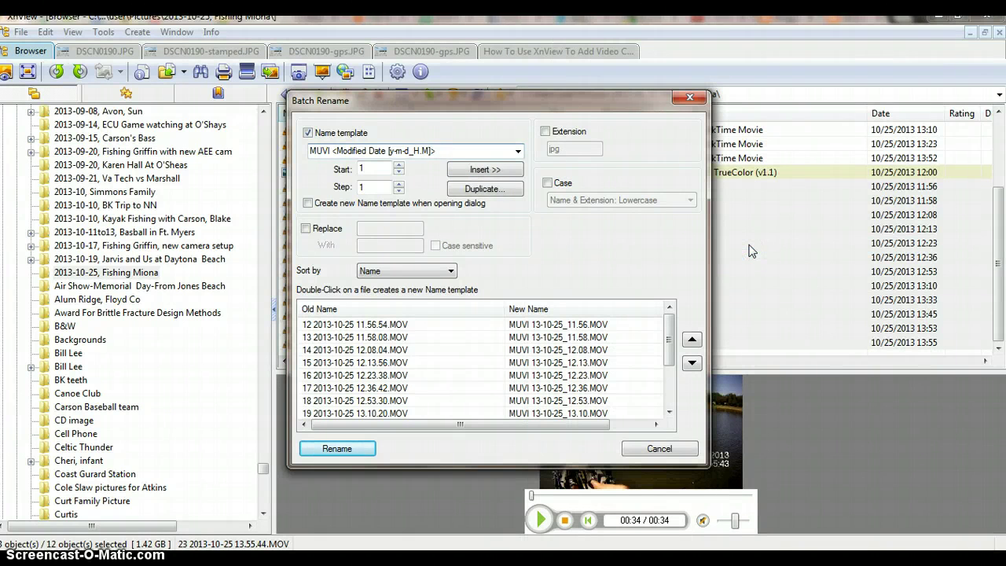
pyautogui.write('.')
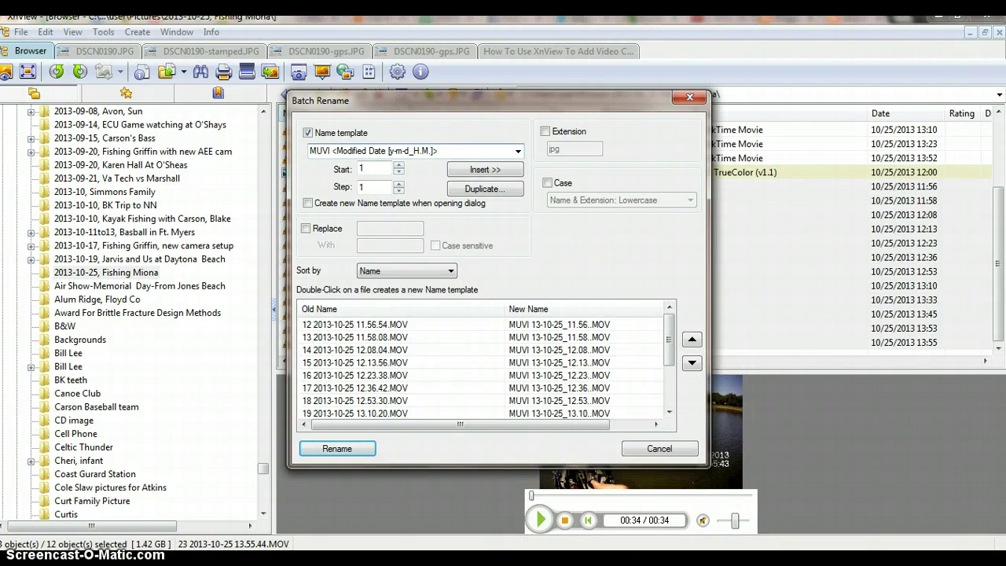
# Add the second variable at the end of the Modified Date format, giving y-m-d_H.M.S inside the brackets.
pyautogui.click(481, 172)
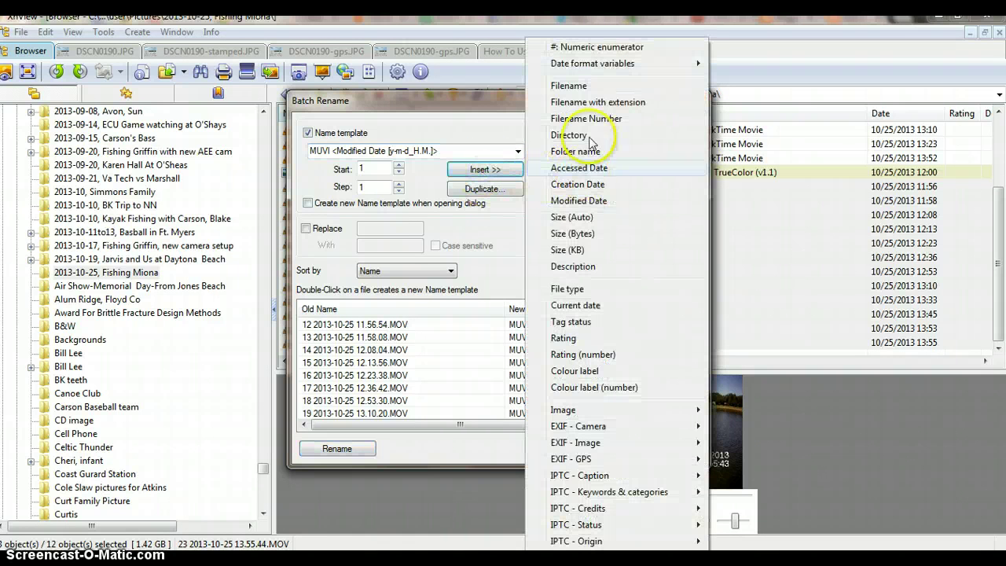
pyautogui.moveTo(580, 69)
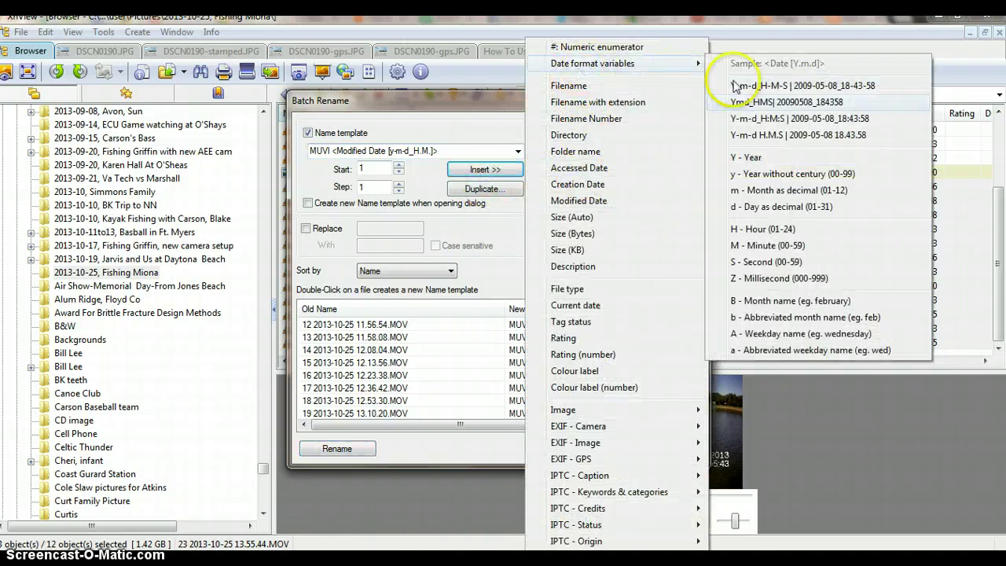
pyautogui.click(753, 263)
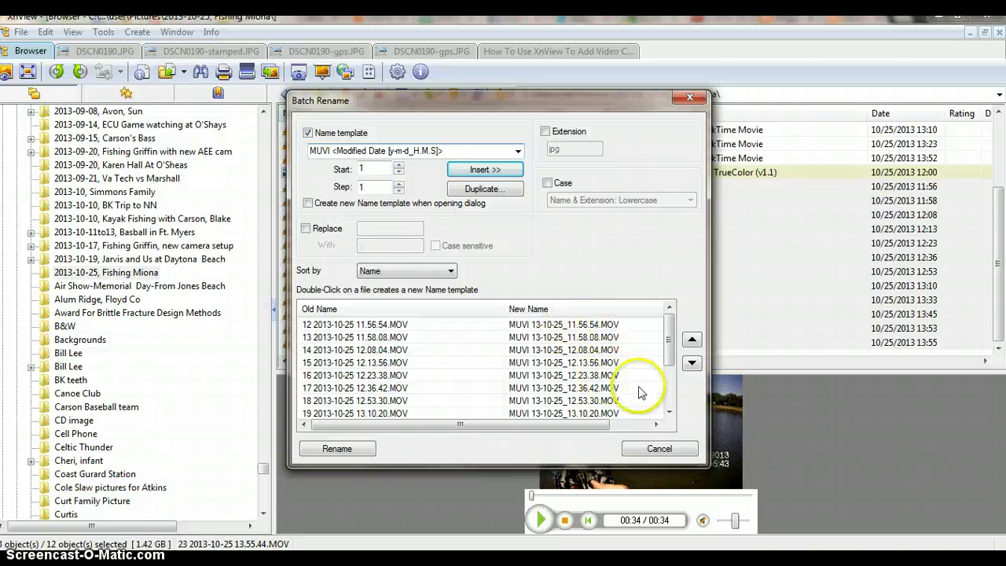
# Check the previewed new names and run the batch rename on the selected MOV videos.
pyautogui.moveTo(670, 363); pyautogui.dragTo(668, 324)
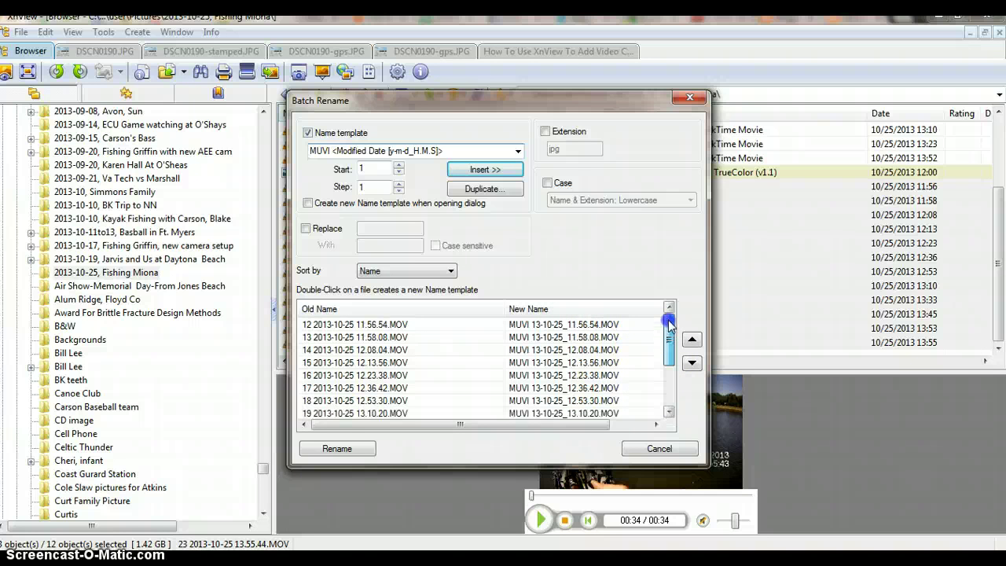
pyautogui.click(331, 453)
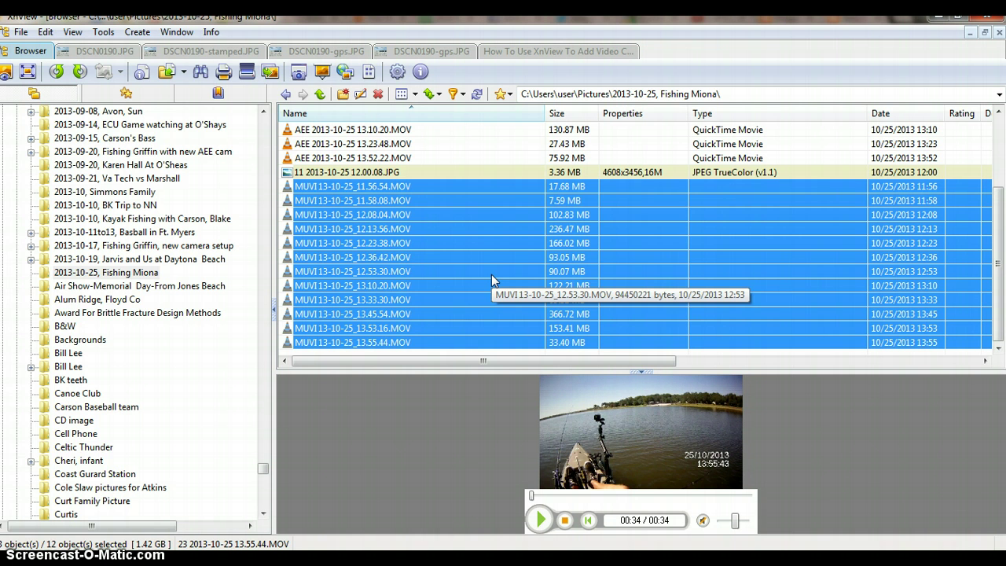
pyautogui.moveTo(491, 276)
pyautogui.mouseDown()
pyautogui.moveTo(428, 243)
pyautogui.moveTo(355, 253)
pyautogui.moveTo(329, 223)
pyautogui.moveTo(323, 165)
pyautogui.mouseUp()
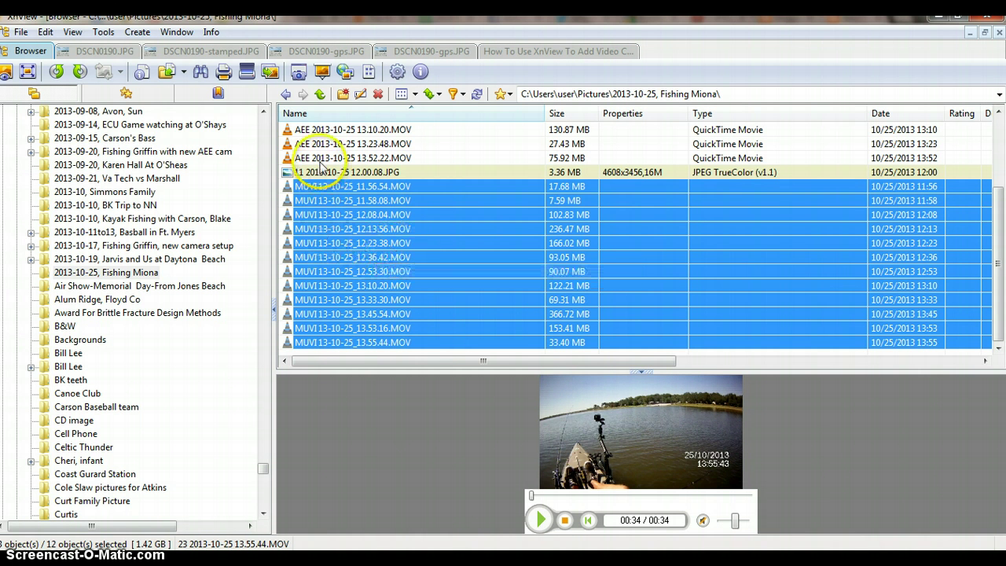